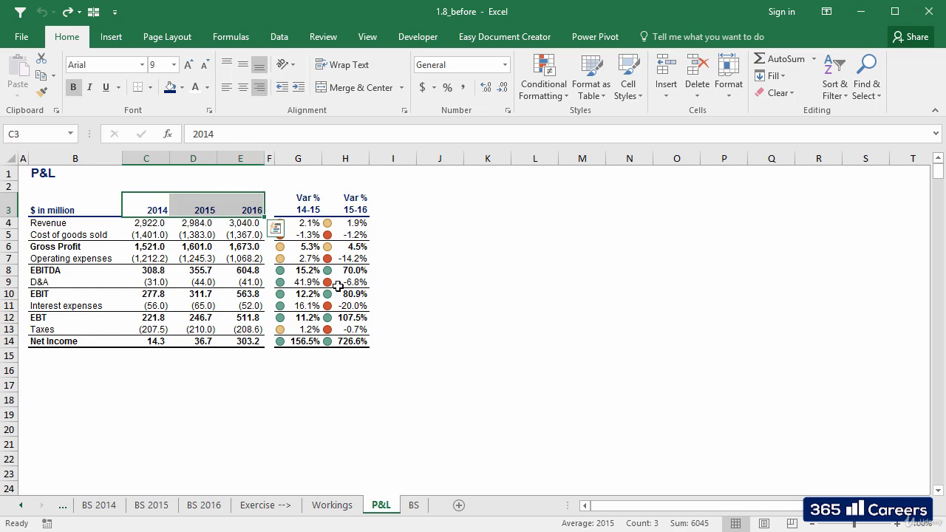
Group the variance columns G:H on the P&L sheet and collapse the group
left_click(486, 206)
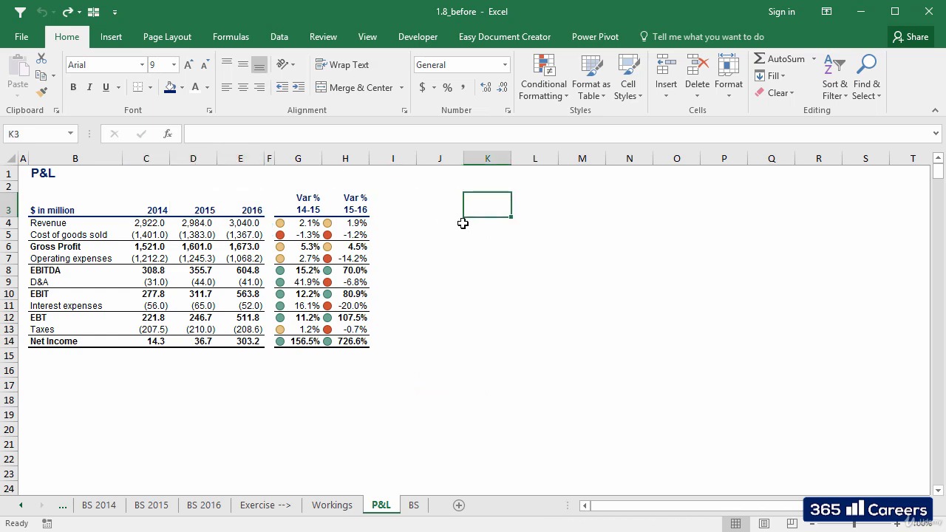
left_click_drag(302, 158, 335, 161)
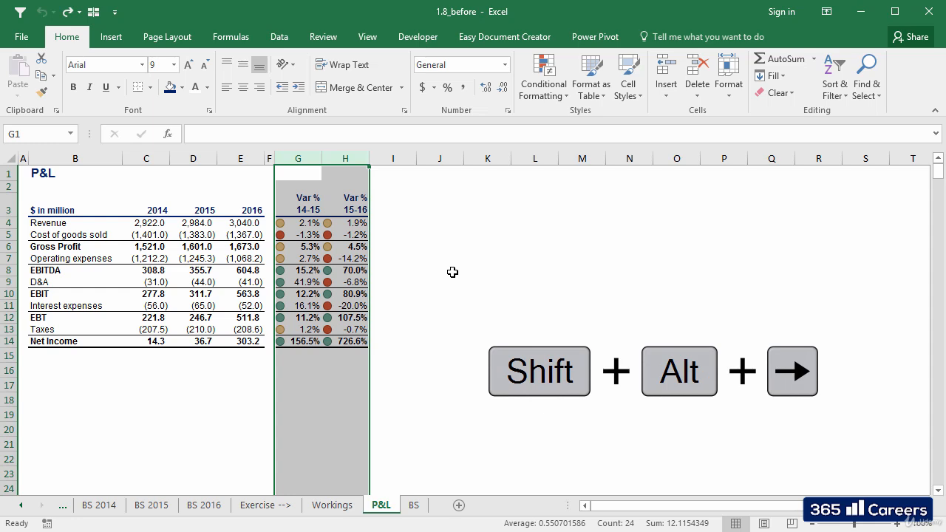
key("shift+alt+Right")
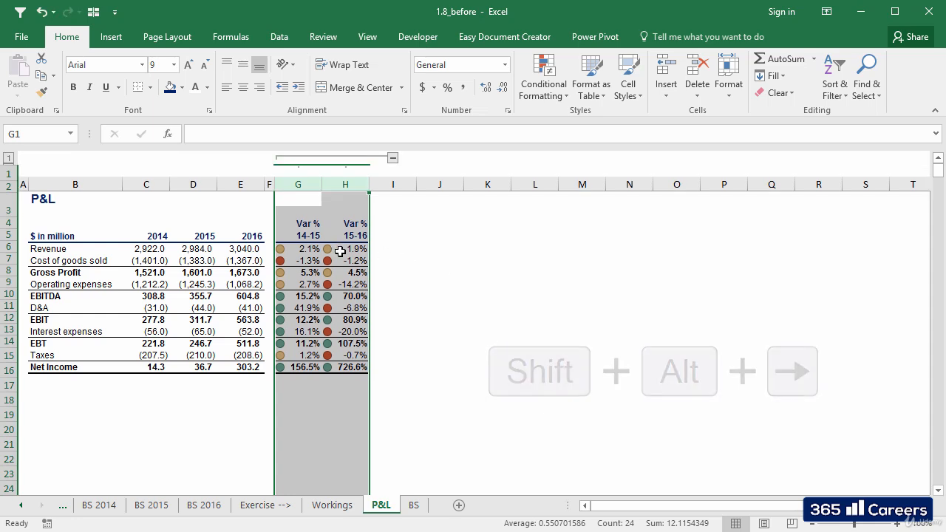
left_click(393, 159)
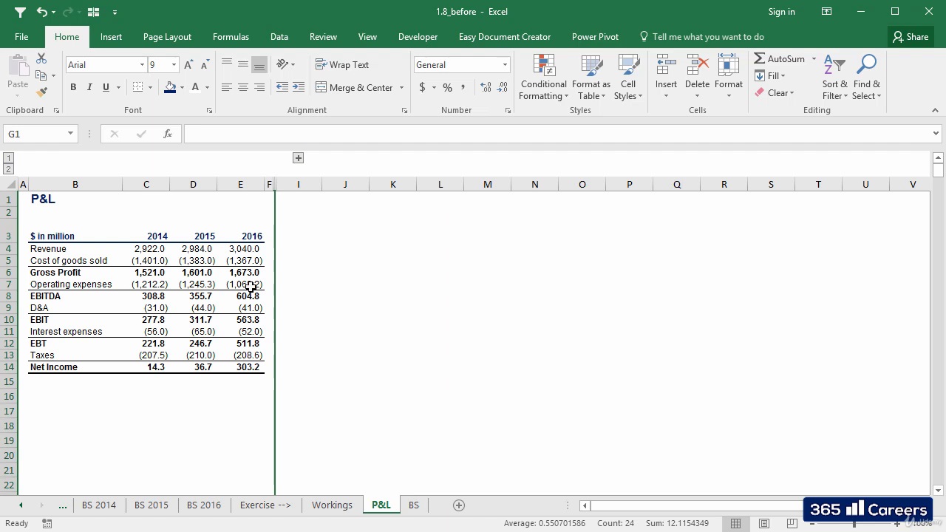
left_click(347, 297)
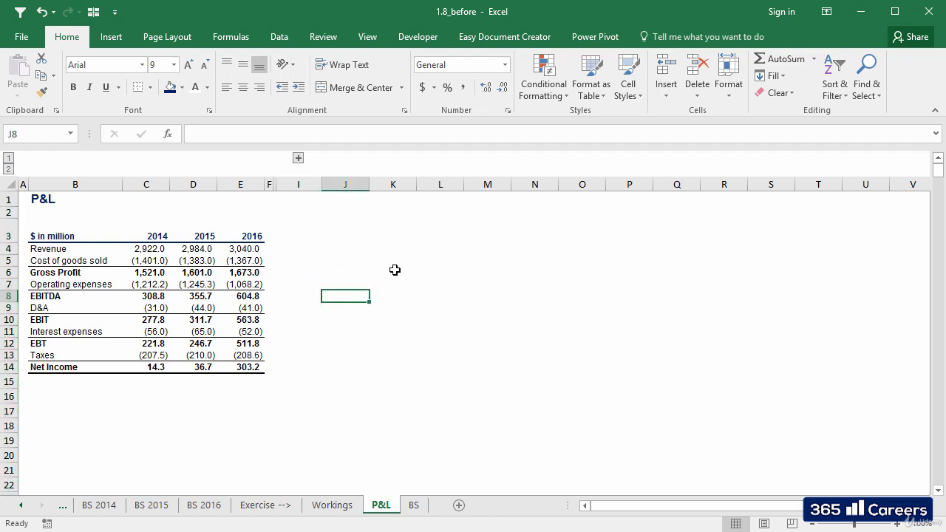
Try hiding column K and undo the change
left_click(391, 186)
right_click(399, 191)
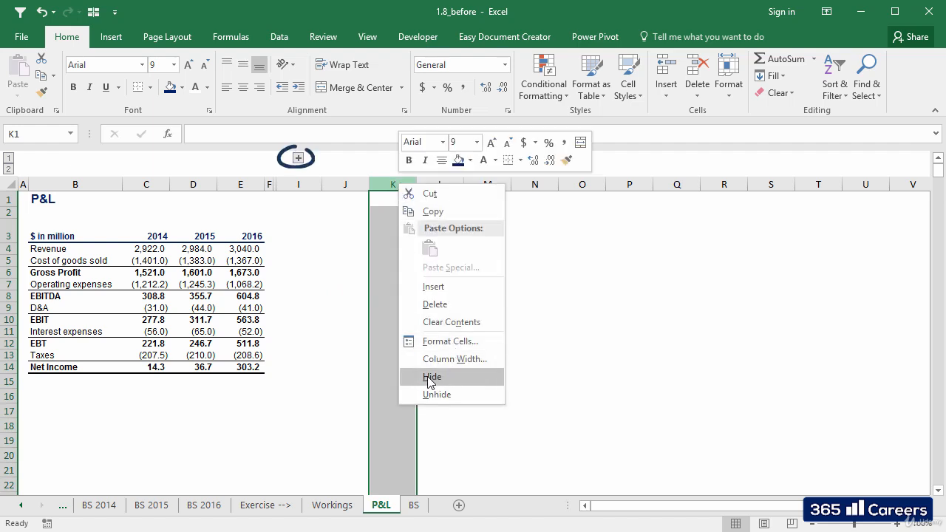
left_click(430, 378)
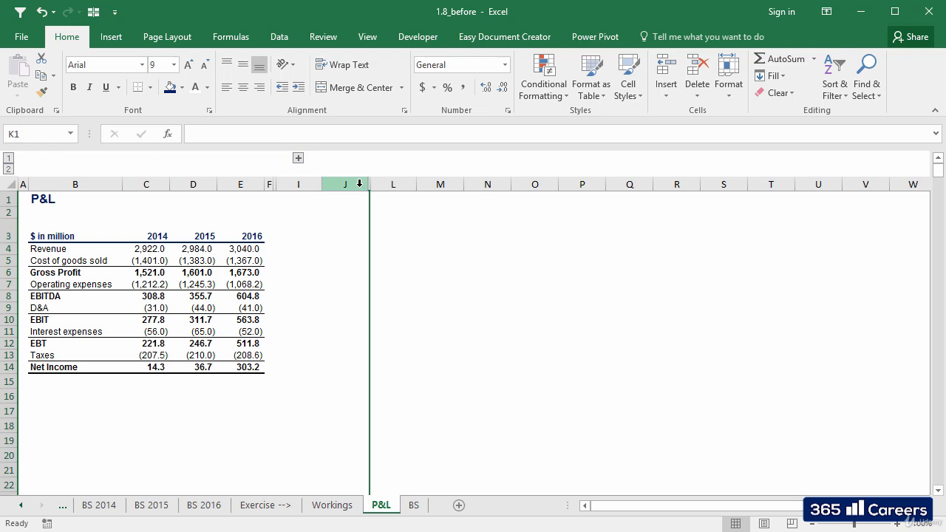
key("ctrl+z")
left_click(392, 237)
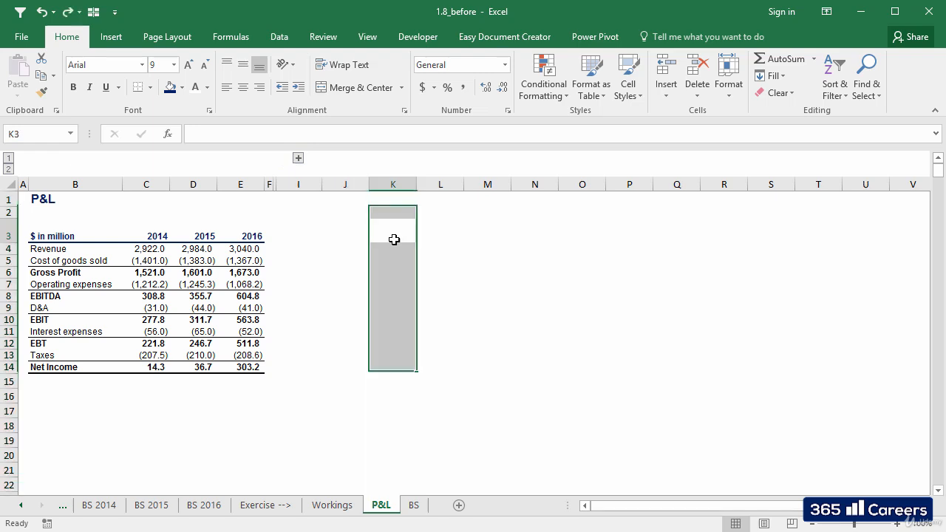
Expand the grouped variance columns and collapse them again
left_click(298, 157)
left_click(392, 157)
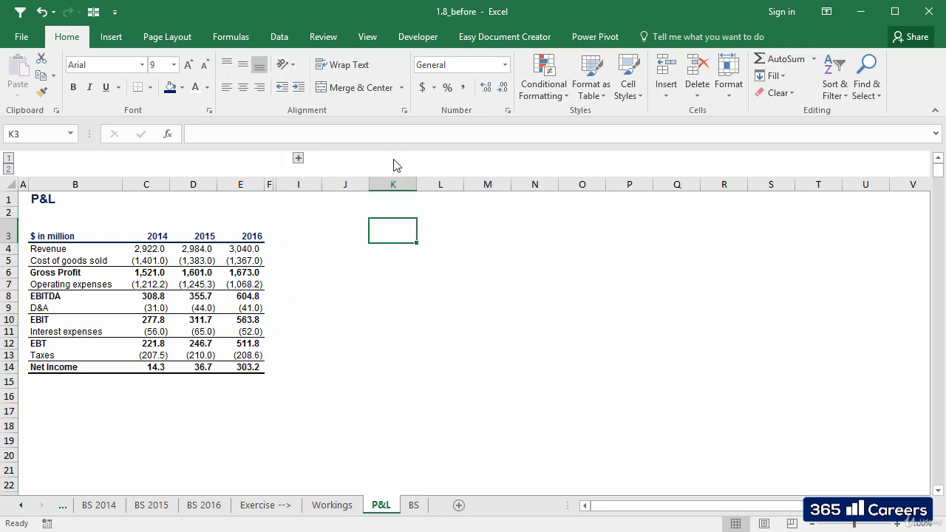
Enter the heading "Forecast" in cell I2 with a dark blue fill and bold white text
key("Left")
key("Left")
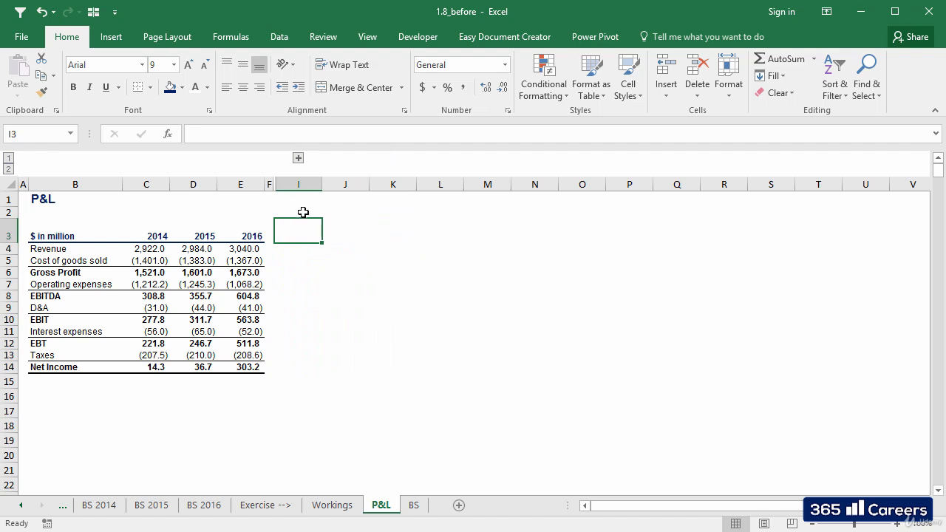
left_click(303, 212)
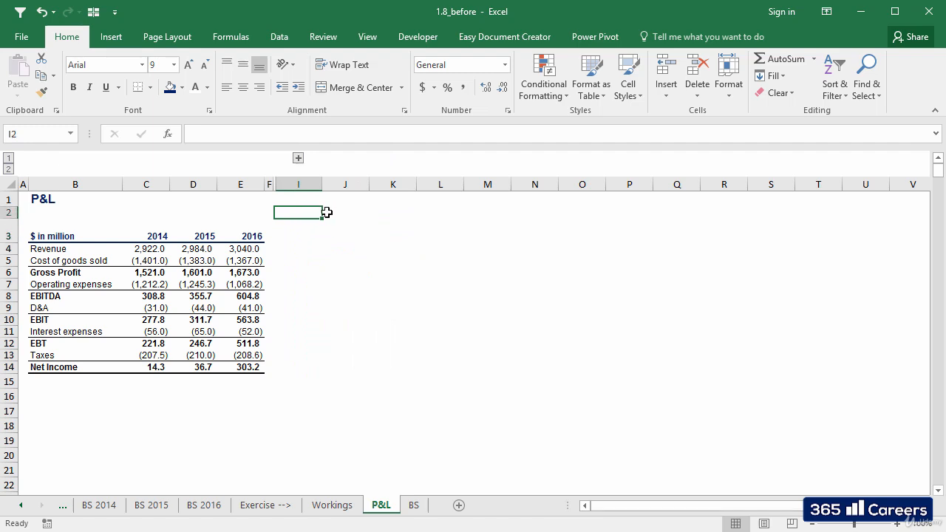
left_click(171, 84)
type("Forecast")
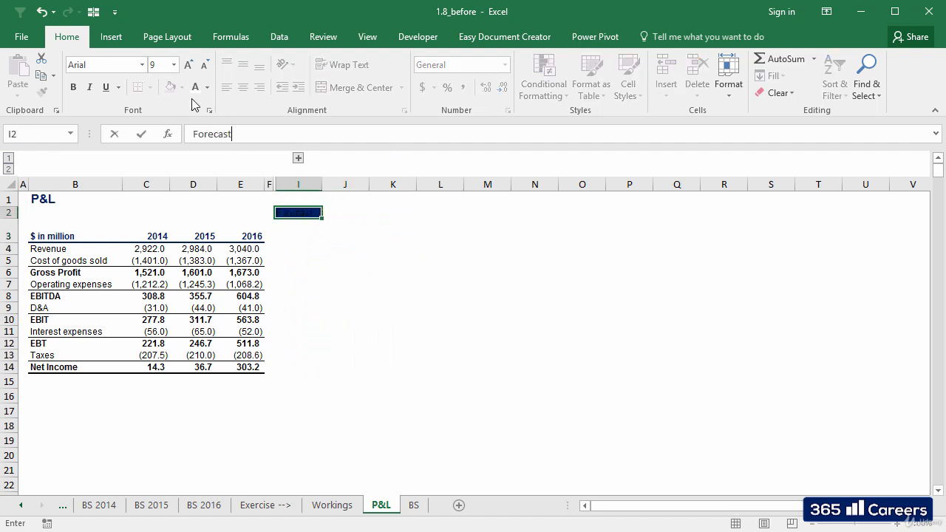
key("Return")
key("Up")
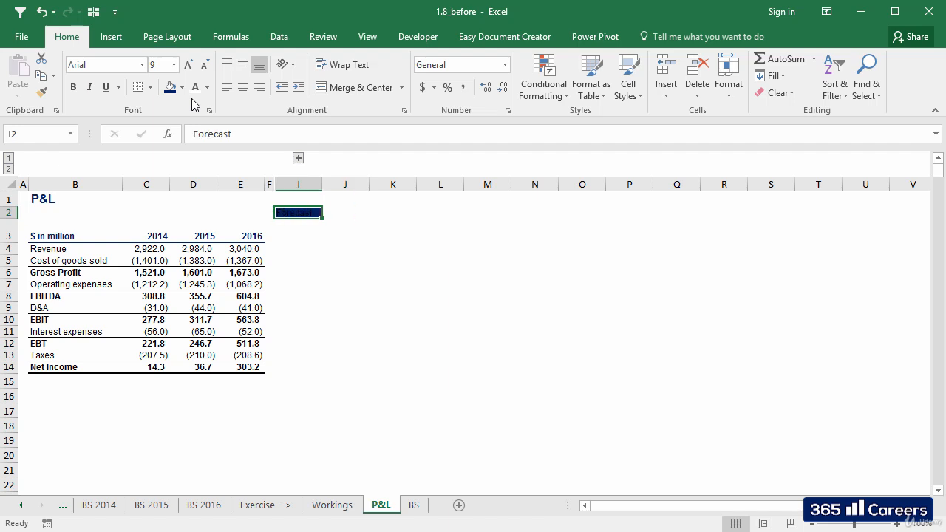
left_click(194, 88)
key("ctrl+b")
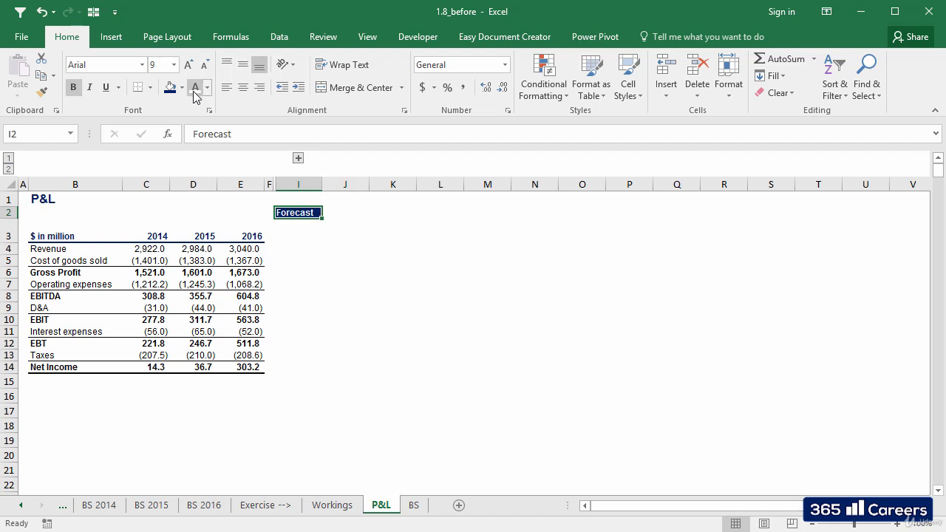
Merge and center the Forecast heading across I2:M2
key("shift+Right")
key("shift+Right")
key("shift+Right")
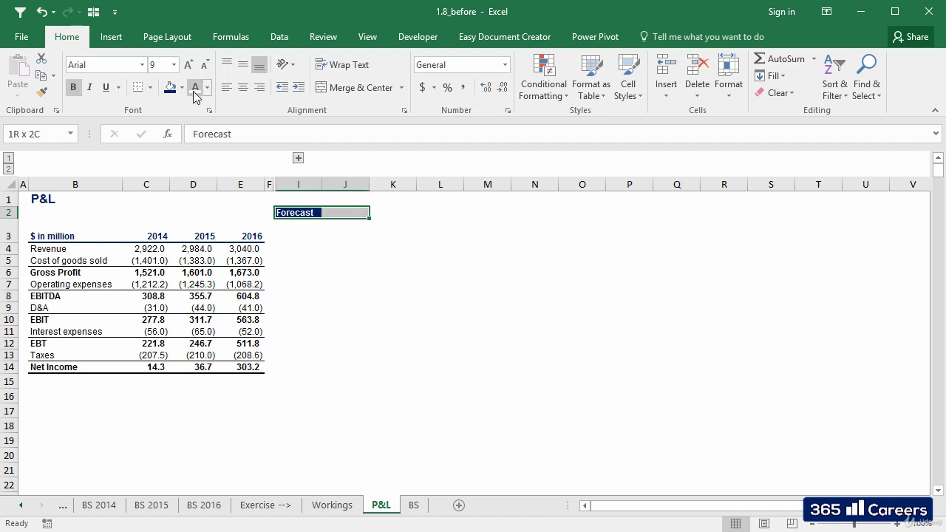
key("shift+Right")
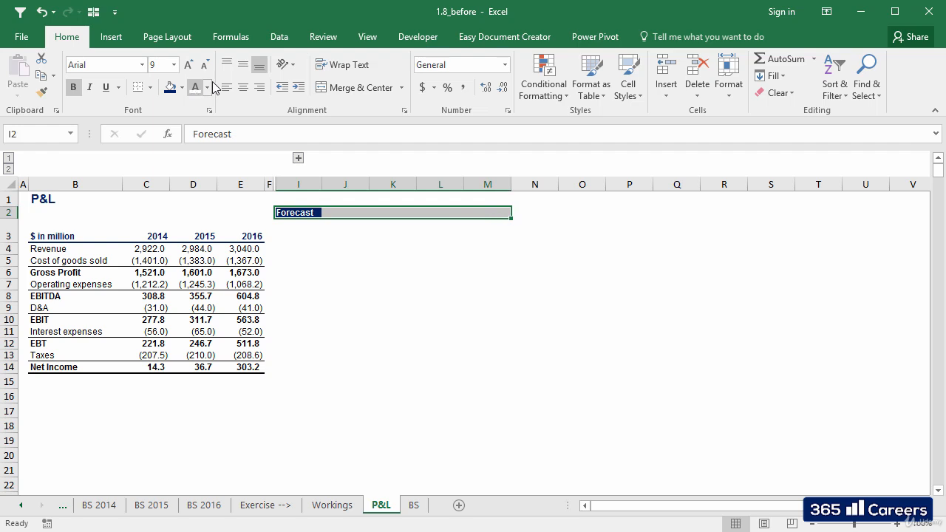
left_click(360, 89)
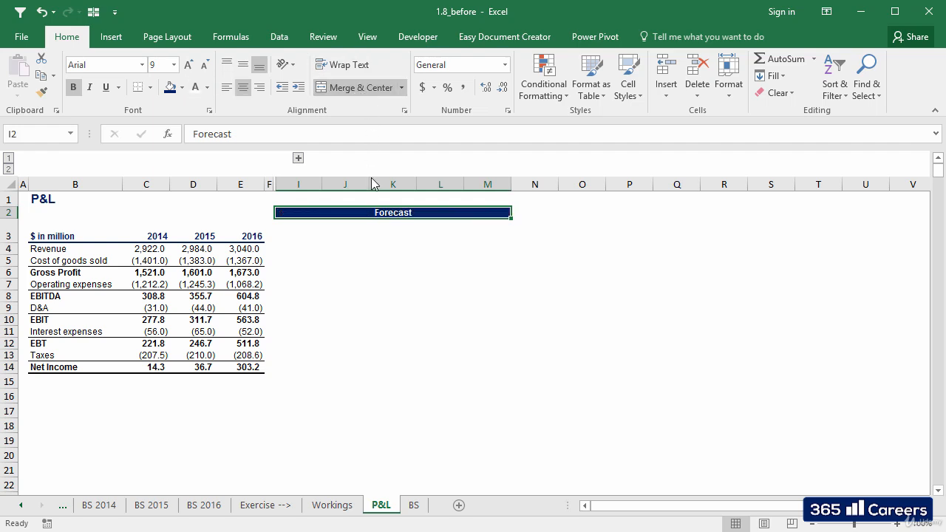
left_click(380, 238)
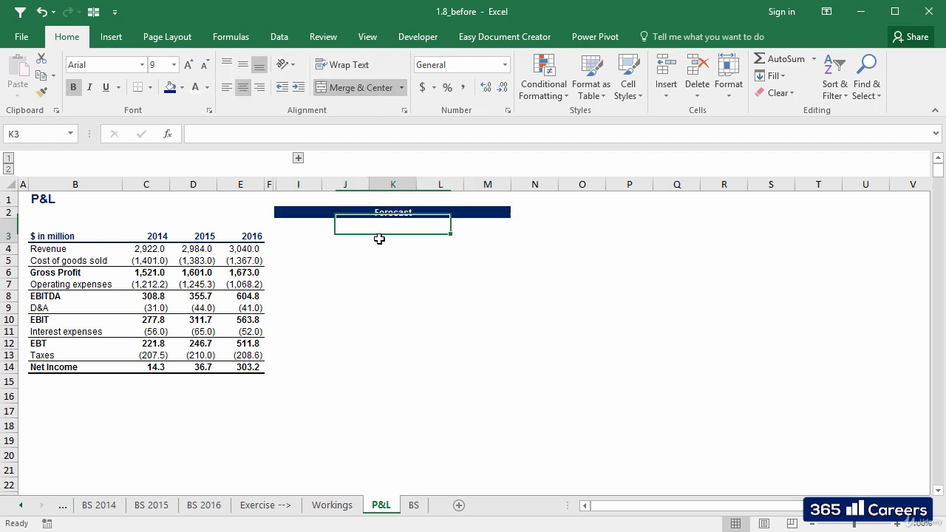
Copy the 2016 column E3:E14 and paste only its formats onto I3:M14 below the Forecast heading
left_click(303, 237)
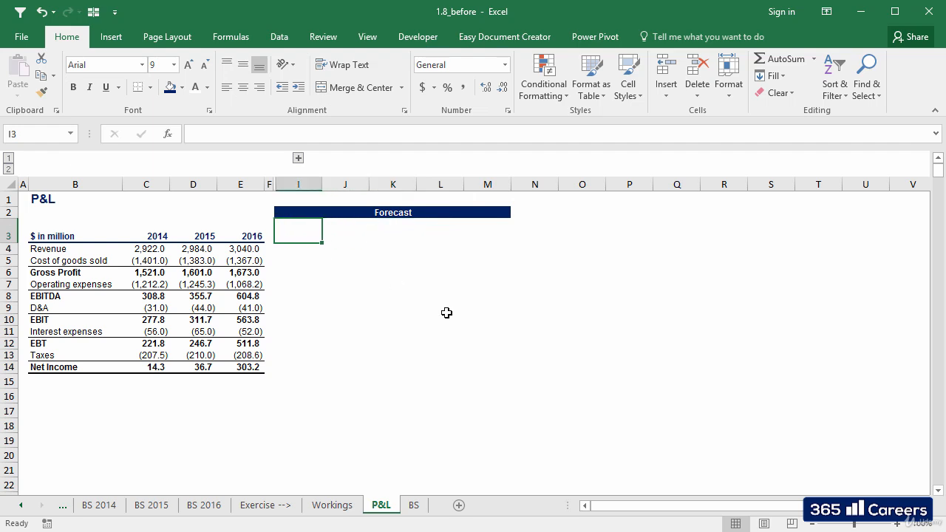
key("Left")
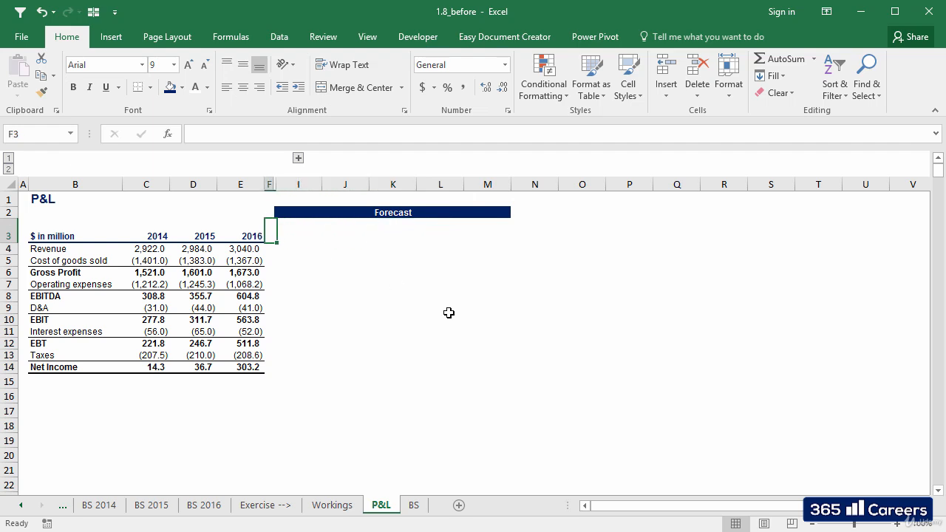
key("Left")
key("ctrl+shift+Down")
key("ctrl+c")
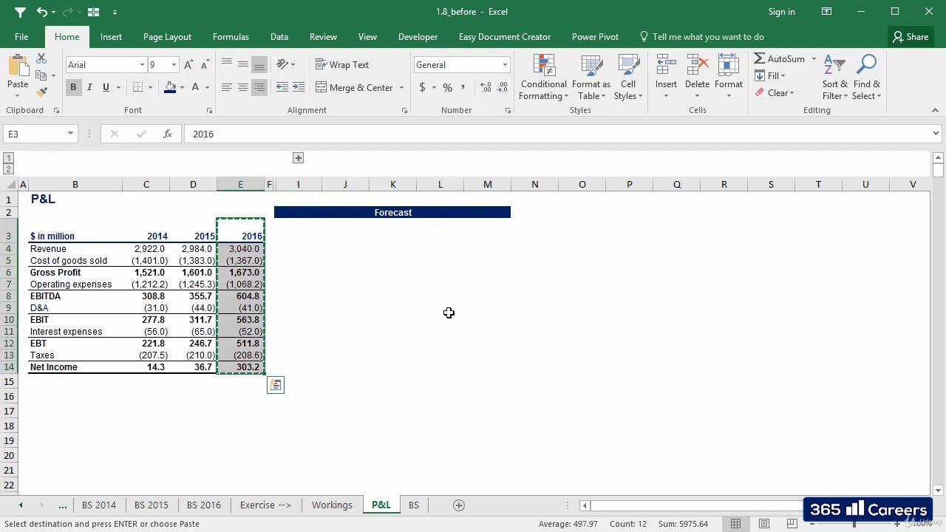
key("Right")
key("Right")
key("shift+Right")
key("shift+Right")
key("shift+Right")
key("shift+Right")
key("shift+Down")
key("shift+Down")
key("shift+Down")
key("shift+Down")
key("shift+Down")
key("shift+Down")
key("shift+Down")
key("shift+Down")
key("shift+Down")
key("shift+Down")
key("shift+Down")
key("shift+Down")
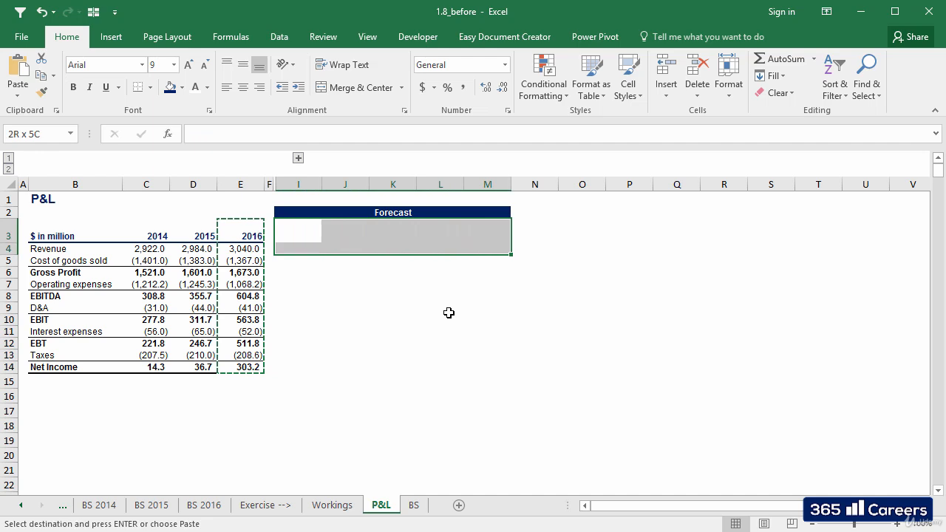
key("shift+Up")
key("alt+e")
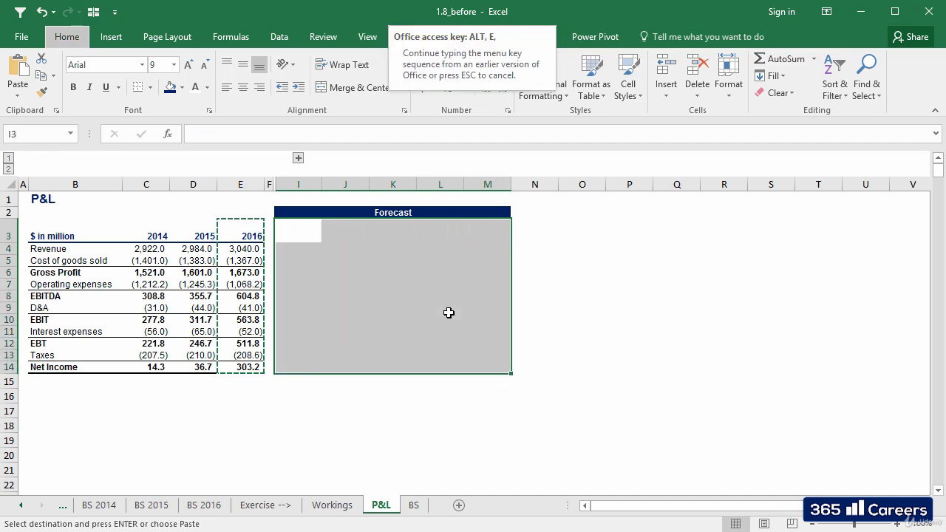
key("s")
key("t")
key("Return")
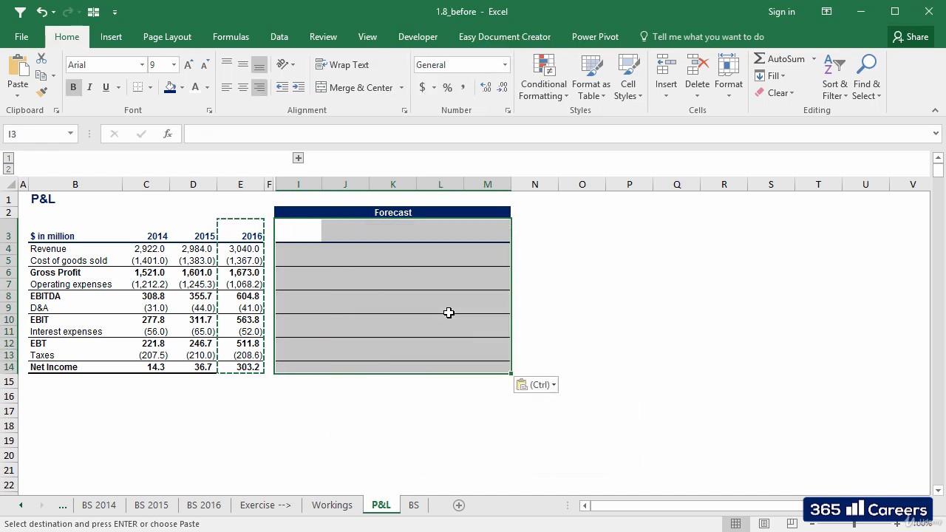
key("Escape")
Enter the forecast years 2017, 2018, 2019, 2020 and 2021 in cells I3 to M3
key("Left")
key("Right")
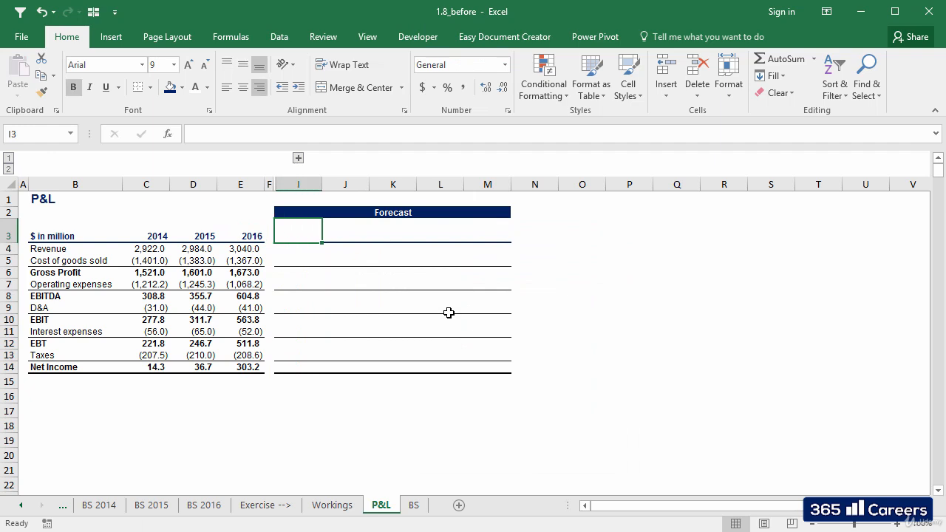
type("201")
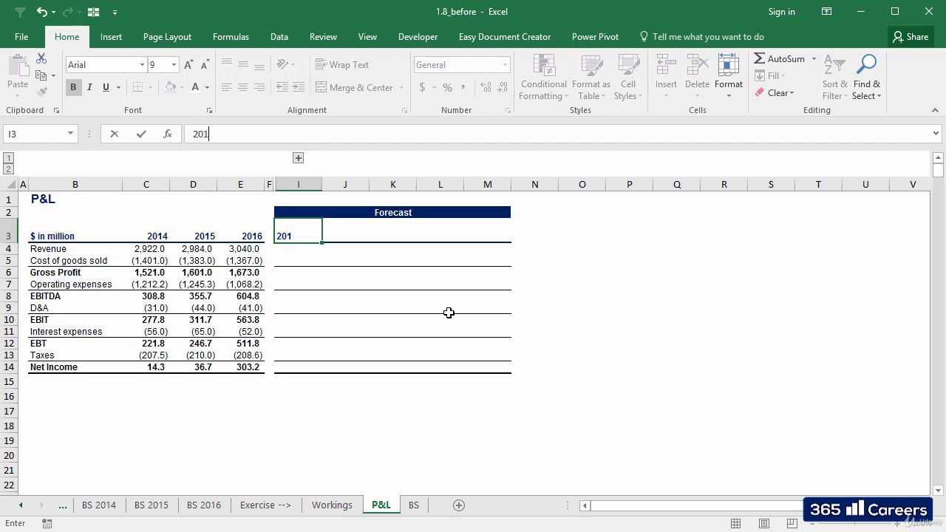
type("7")
key("Tab")
type("201")
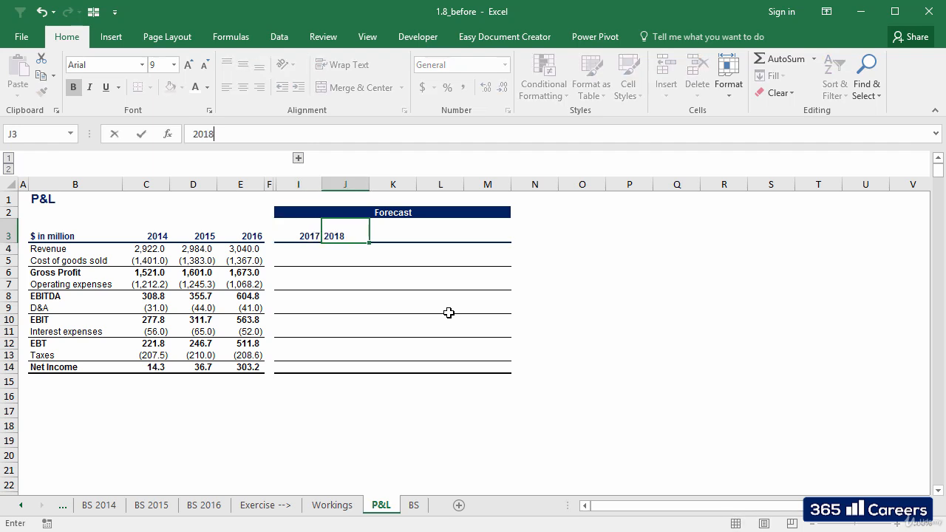
key("Tab")
type("20")
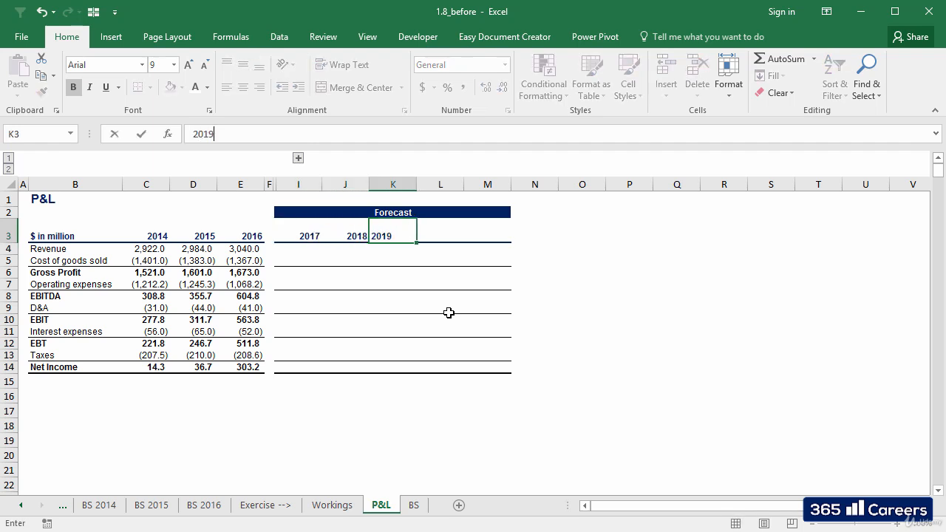
key("Tab")
type("202")
key("Tab")
type("2021")
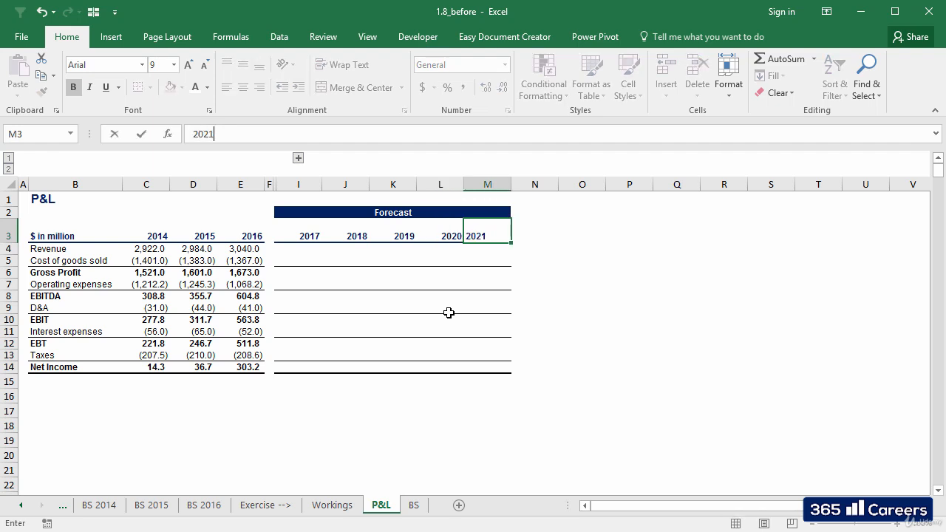
key("Tab")
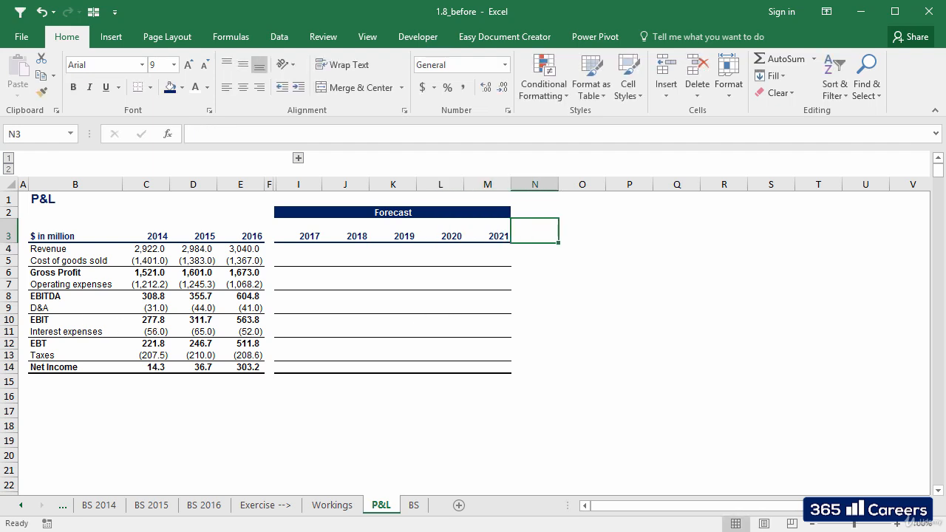
Copy the 2016 Gross Profit and EBITDA formulas into the 2017 column, cells I6 and I8
left_click(240, 272)
key("ctrl+c")
left_click(298, 272)
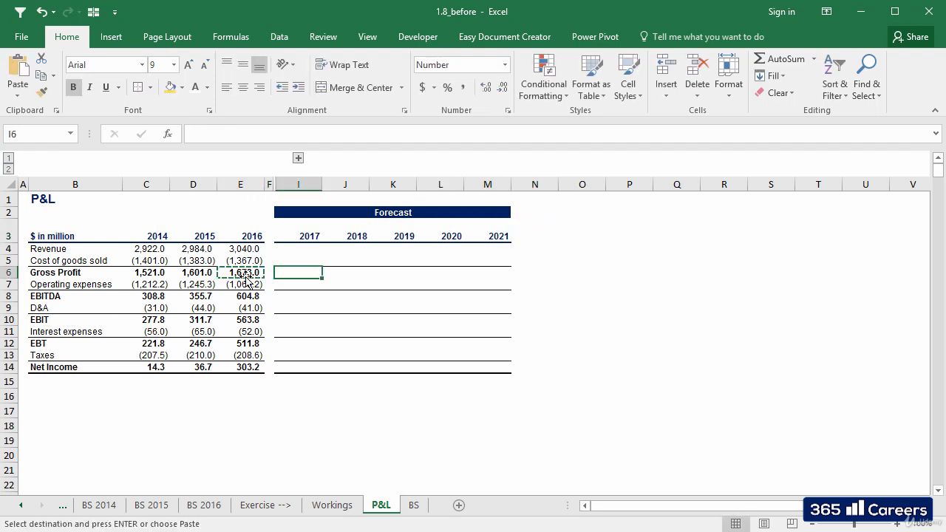
key("ctrl+v")
left_click(244, 295)
key("ctrl+c")
key("Right")
key("Right")
key("ctrl+v")
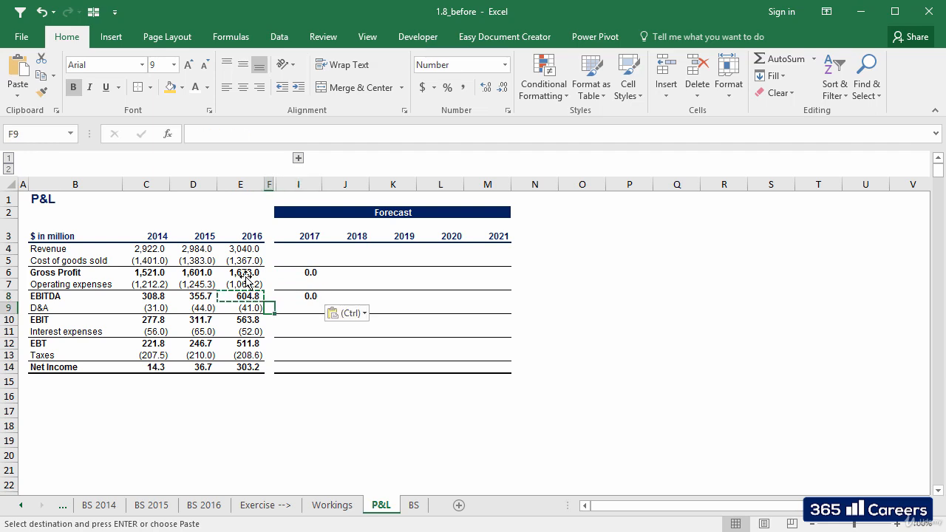
Copy the 2016 EBIT and EBT formulas into the 2017 column, cells I10 and I12
key("Left")
key("Left")
key("Down")
key("Down")
key("ctrl+c")
key("Right")
key("Right")
key("ctrl+v")
key("Left")
key("Down")
key("Down")
key("Left")
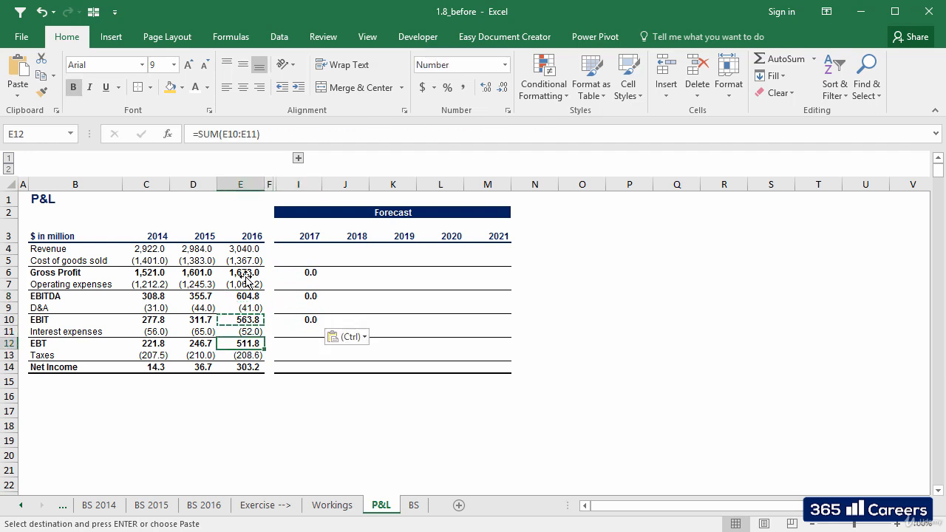
key("ctrl+c")
key("Right")
key("Right")
key("ctrl+v")
Copy the 2016 Net Income formula into the 2017 column, cell I14
key("Left")
key("Down")
key("Left")
key("Down")
key("ctrl+c")
key("Right")
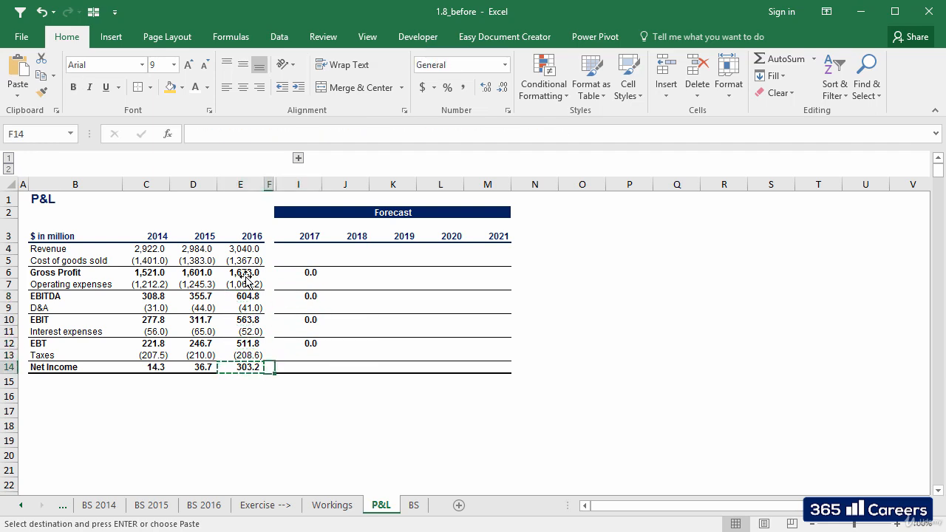
key("Right")
key("ctrl+v")
Copy the 2017 formulas in I6:I14 and paste them as formulas into the 2018–2021 columns, J6:M14
key("Up")
key("Up")
key("Up")
key("Up")
key("Up")
key("Up")
key("Up")
key("Up")
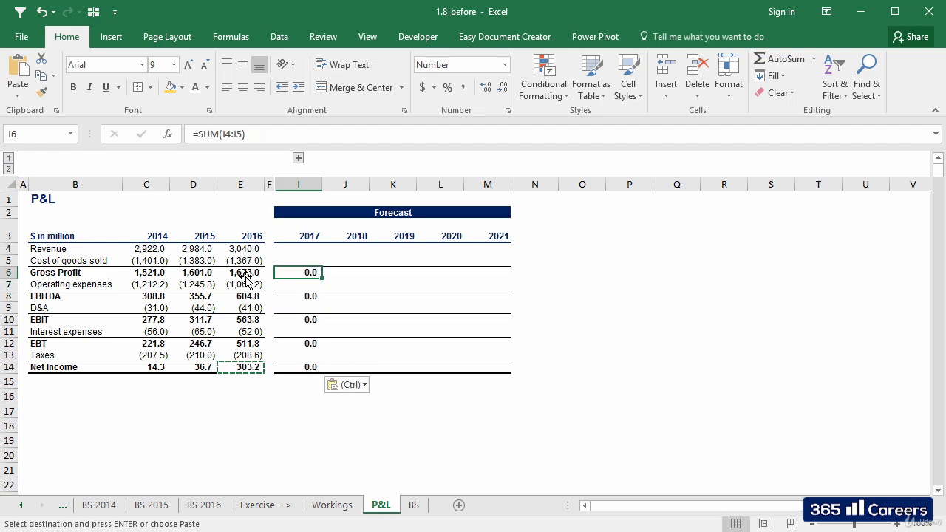
key("shift+Down")
key("shift+Down")
key("shift+Down")
key("shift+Down")
key("shift+Down")
key("shift+Down")
key("shift+Down")
key("shift+Down")
key("ctrl+c")
key("Right")
key("shift+Right")
key("shift+Right")
key("shift+Right")
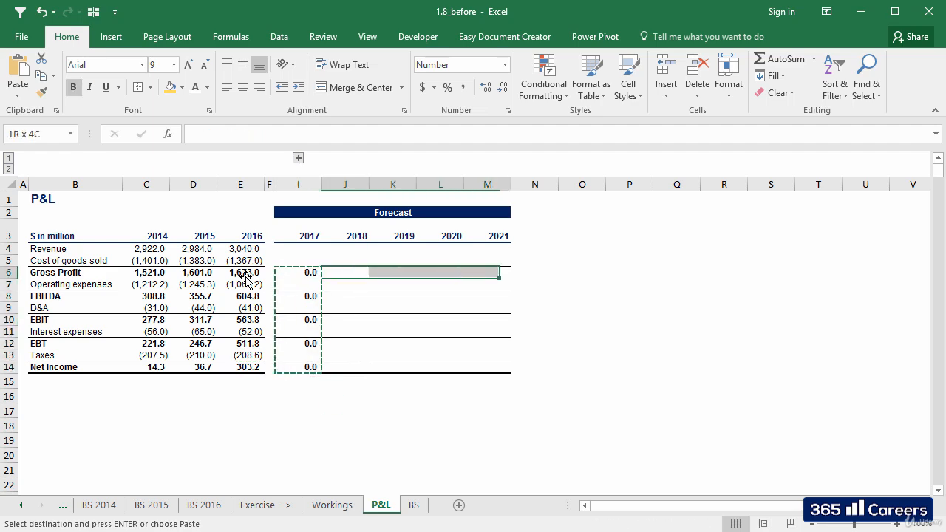
key("alt+e")
key("s")
key("f")
key("Return")
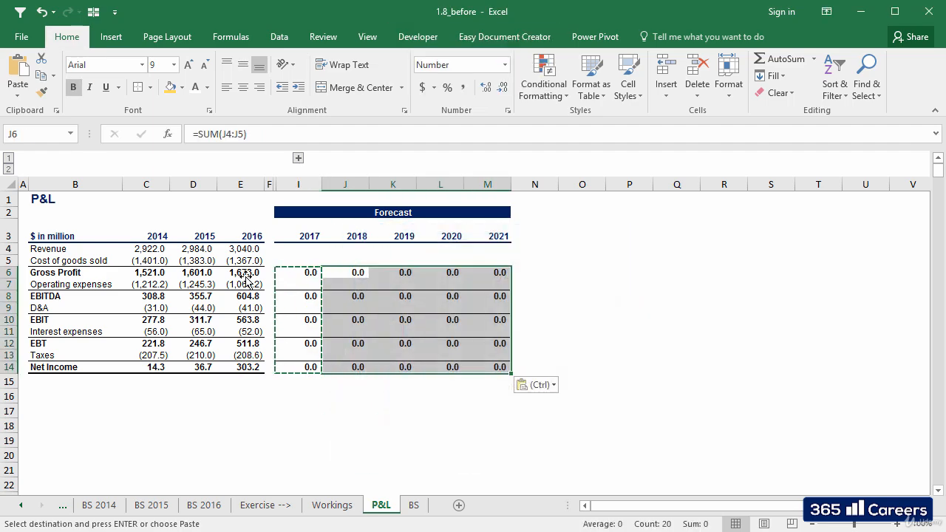
key("Escape")
key("Left")
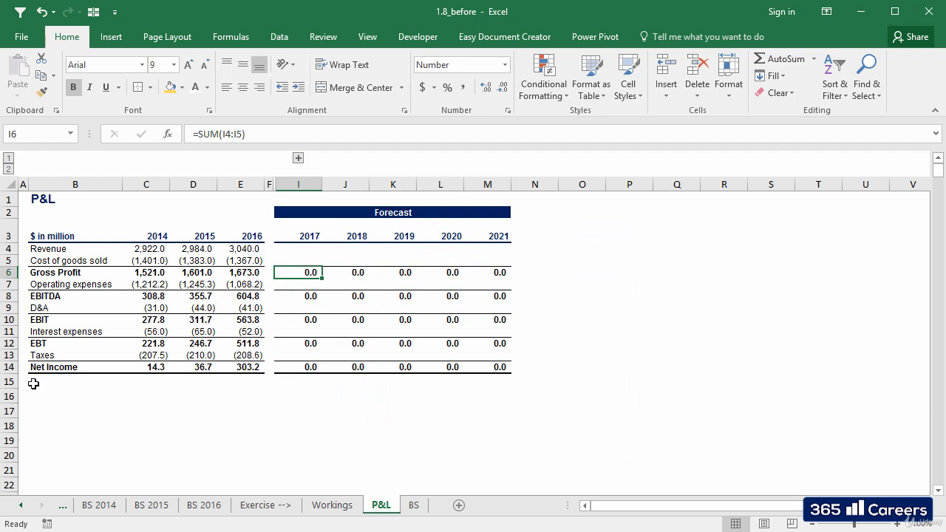
Fill the range B16:M32 below the P&L table with light grey
left_click(53, 396)
left_click_drag(53, 395, 506, 448)
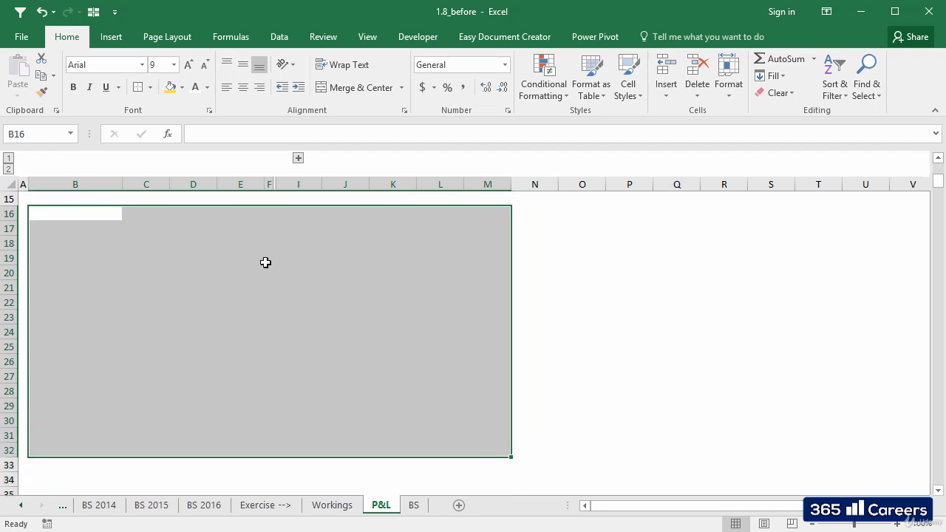
left_click(182, 94)
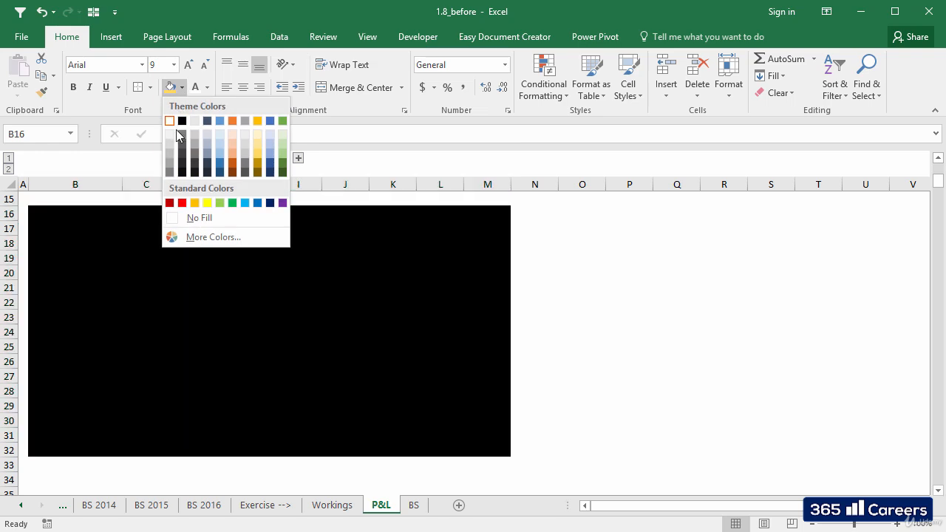
left_click(170, 132)
Enter the heading "Scenarios:" in cell B16 and make it bold
left_click(77, 211)
type("Scenarios:")
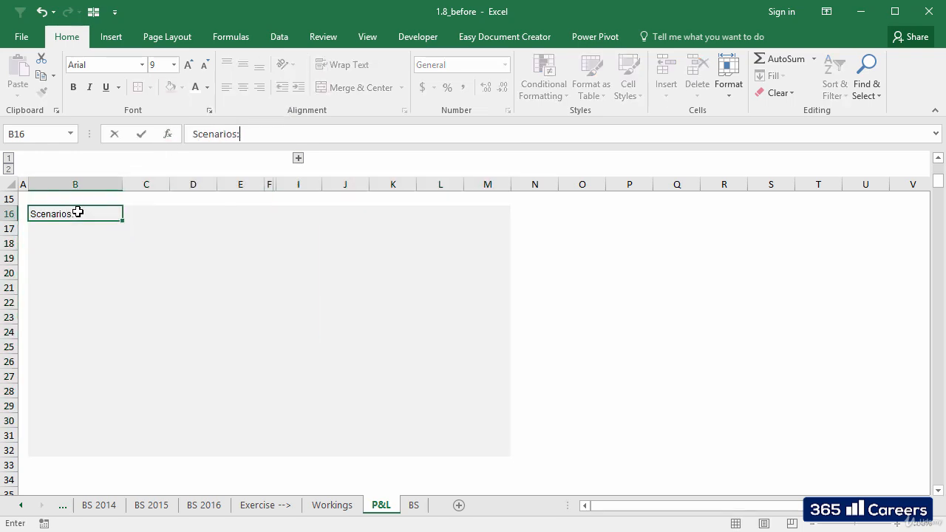
key("ctrl+Return")
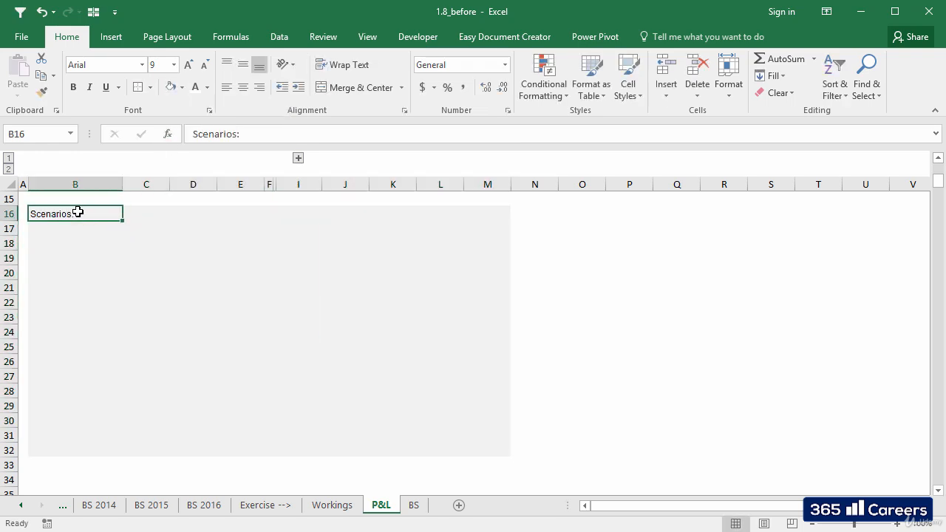
key("ctrl+b")
key("Left")
key("ctrl+Home")
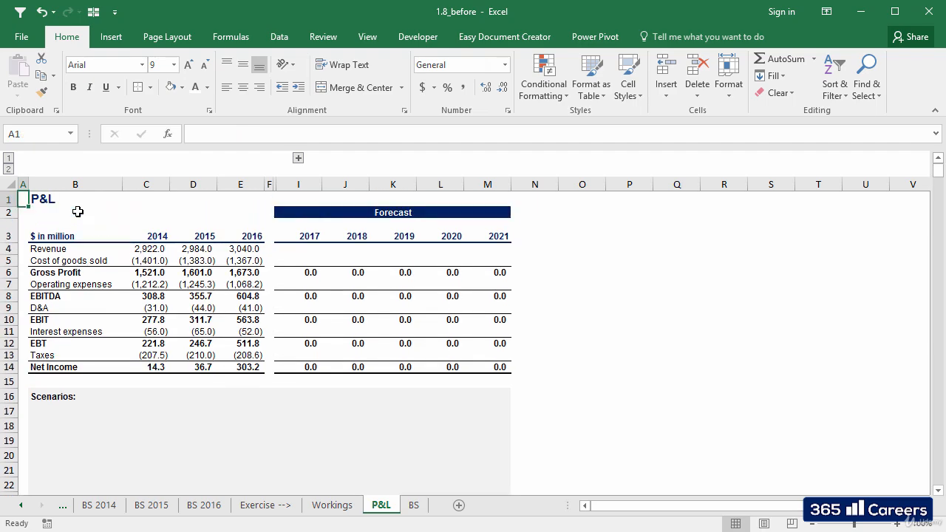
Insert two blank rows above the Forecast heading row, directly under the P&L title
key("Right")
key("Down")
key("shift+space")
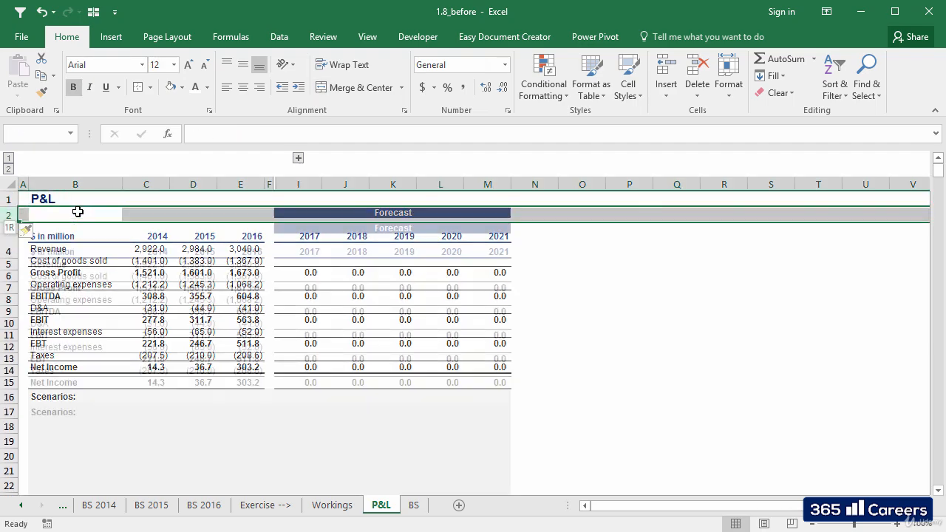
key("ctrl+shift+plus")
key("ctrl+shift+plus")
Set the font size of the new cells B2:E3 to 9
left_click(77, 211)
key("shift+Right")
key("shift+Right")
key("shift+Right")
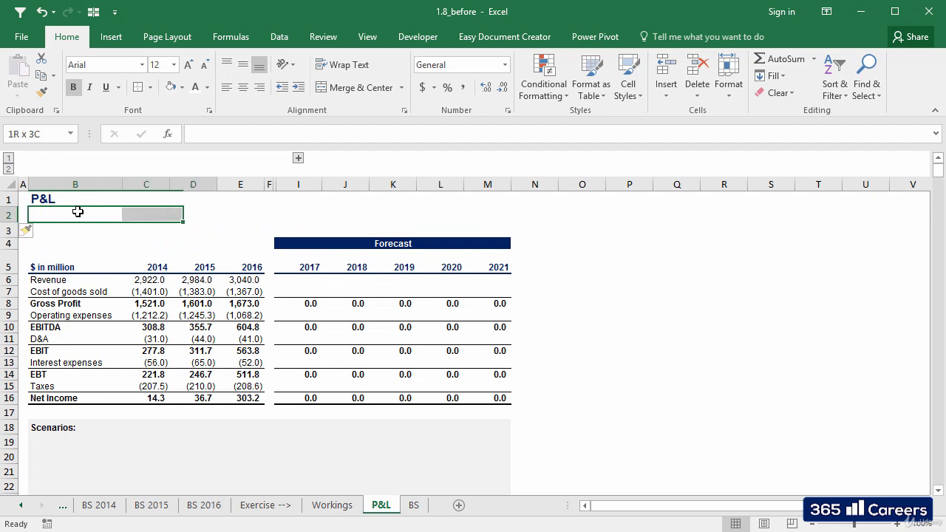
key("shift+Down")
left_click(163, 67)
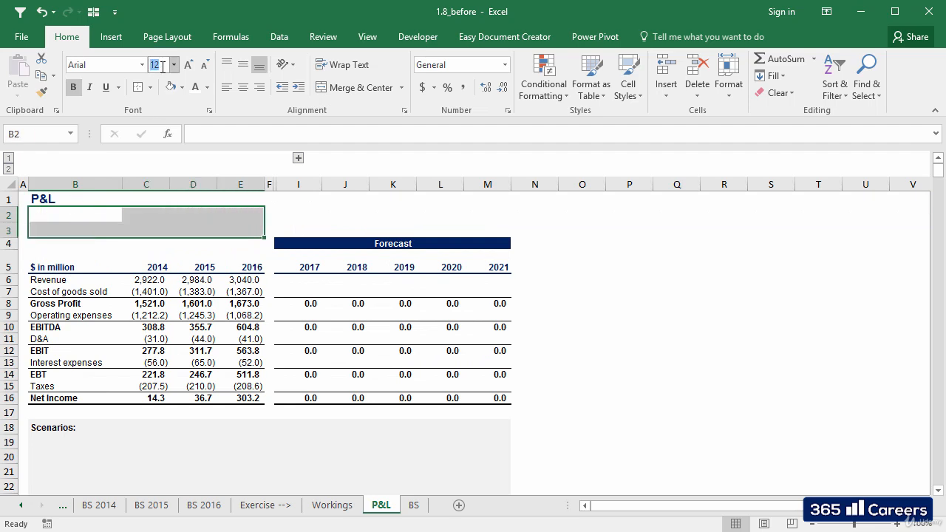
type("9")
key("Return")
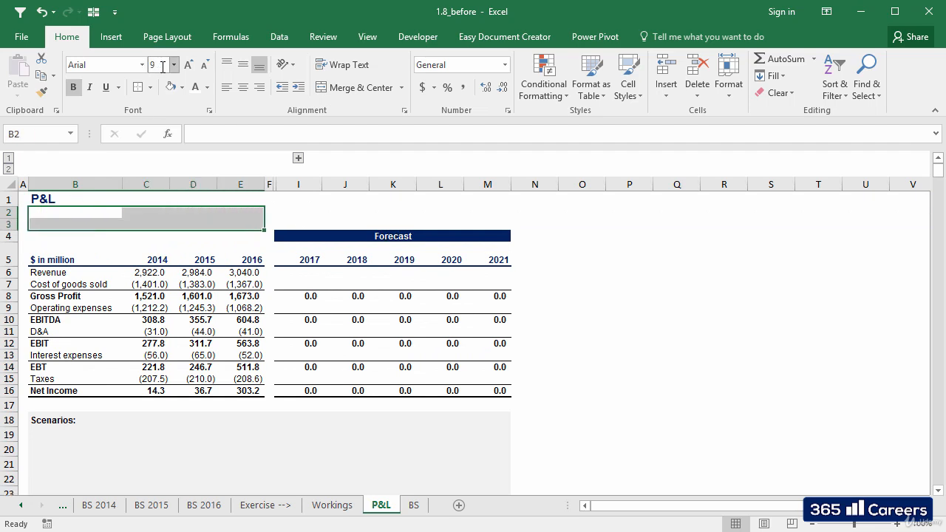
Enter the label "Scenario:" in cell B3 and set its font colour to automatic black
key("Down")
type("Sce")
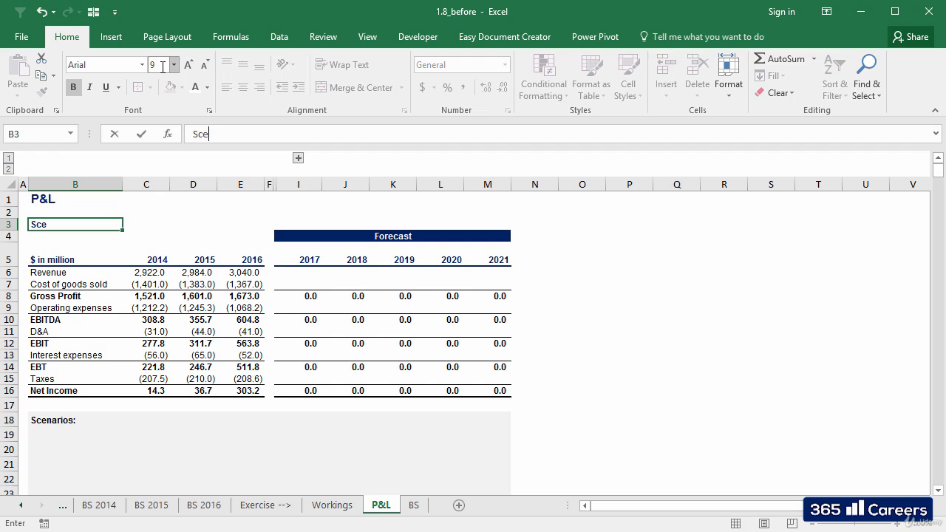
type("nario")
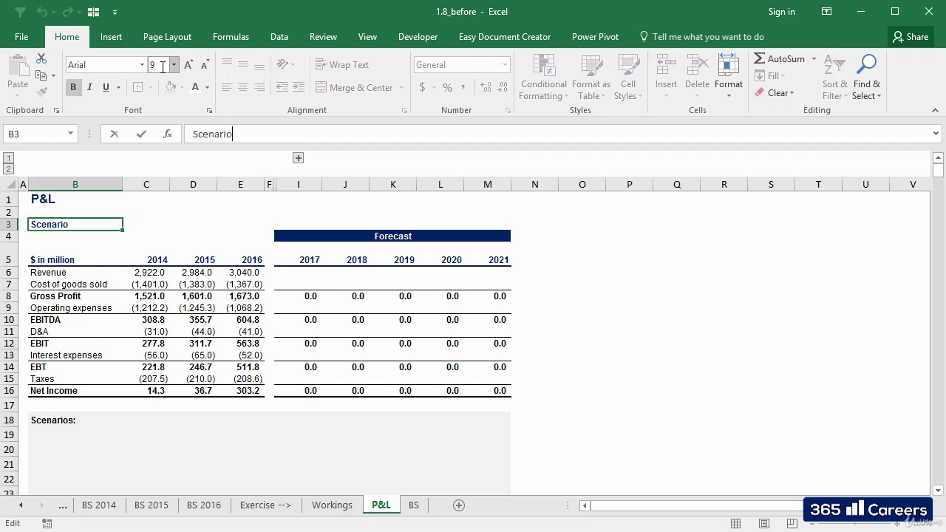
type(":")
key("Tab")
key("Left")
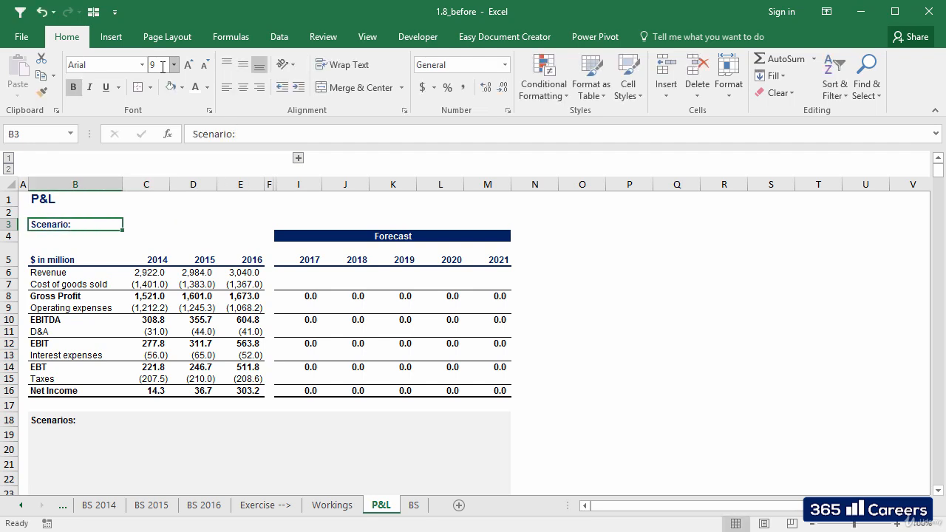
left_click(207, 88)
left_click(198, 107)
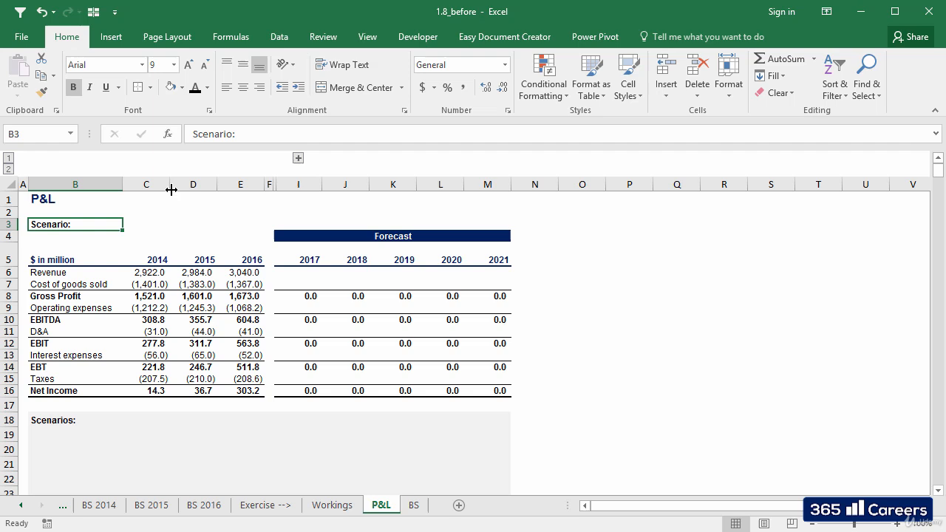
Fill the scenario input cell C3 with light gold and add outside borders around it
left_click(151, 223)
left_click(182, 87)
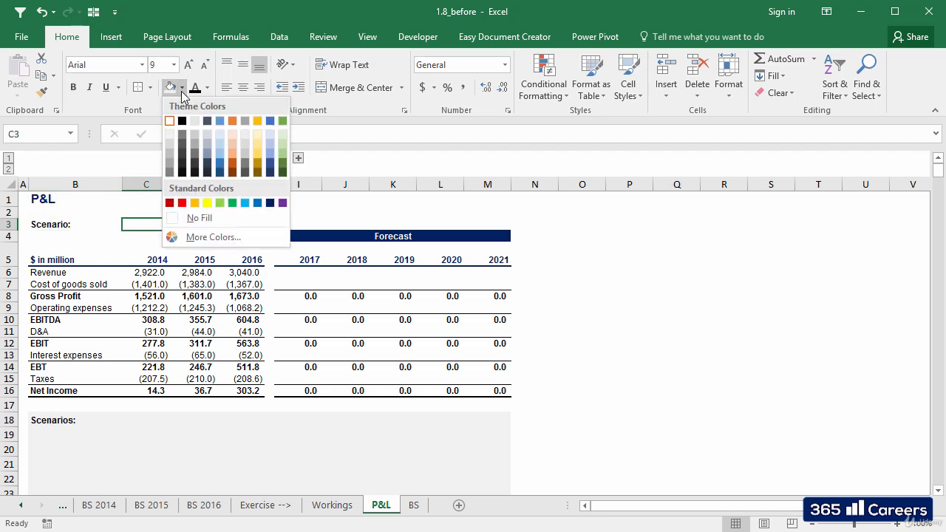
left_click(257, 153)
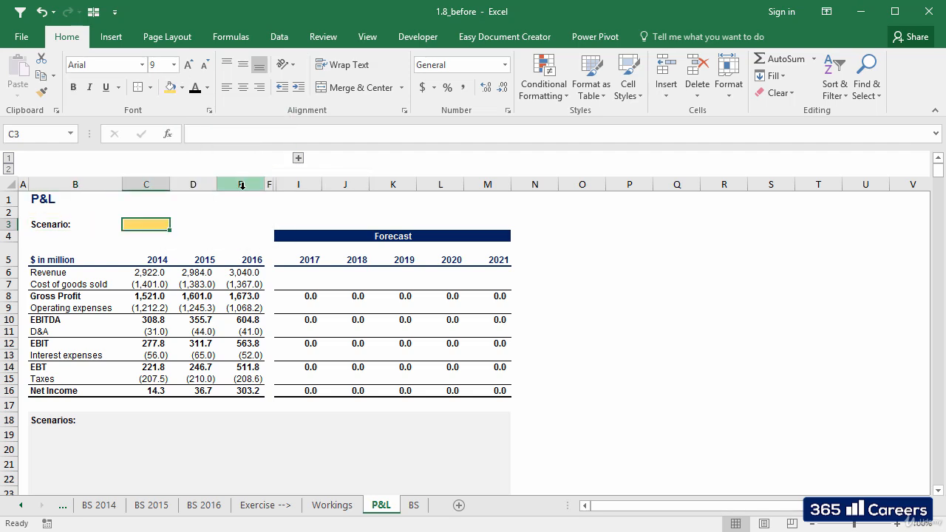
left_click(151, 88)
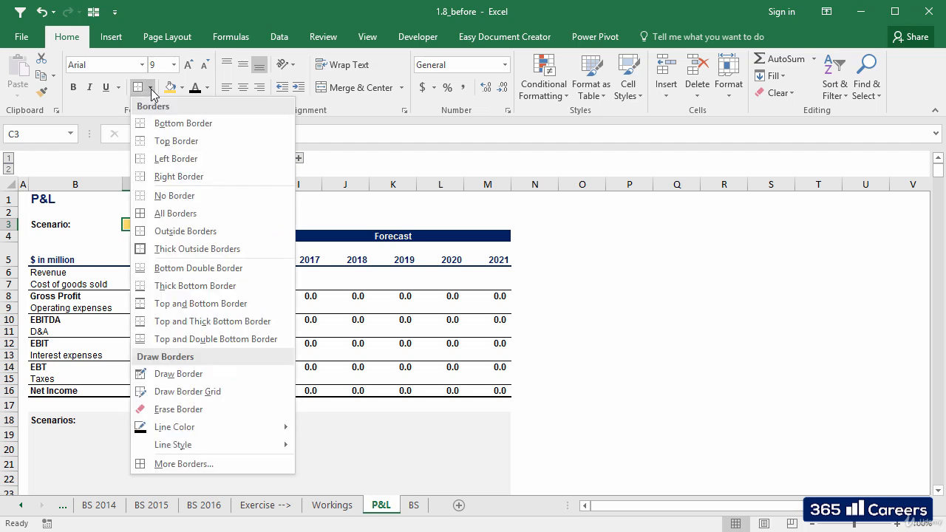
left_click(168, 231)
left_click(215, 227)
left_click(154, 221)
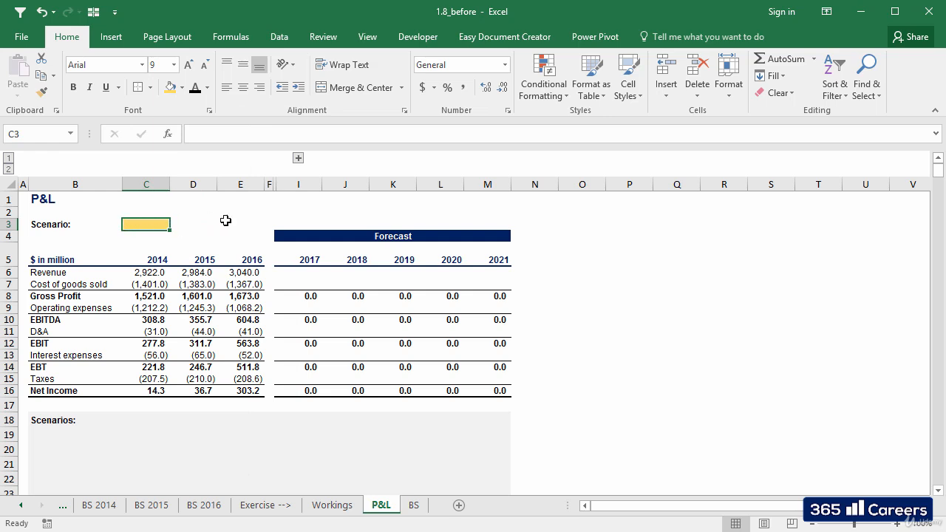
left_click(226, 222)
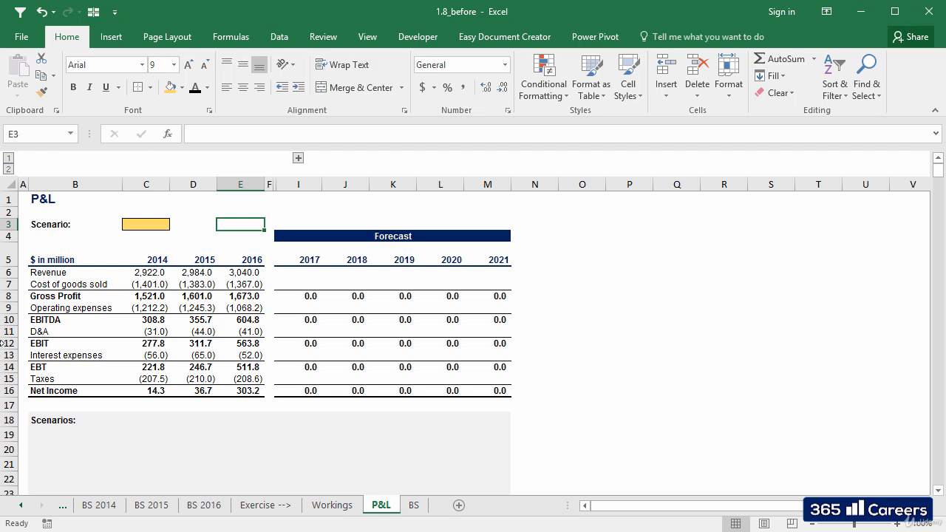
left_click(46, 270)
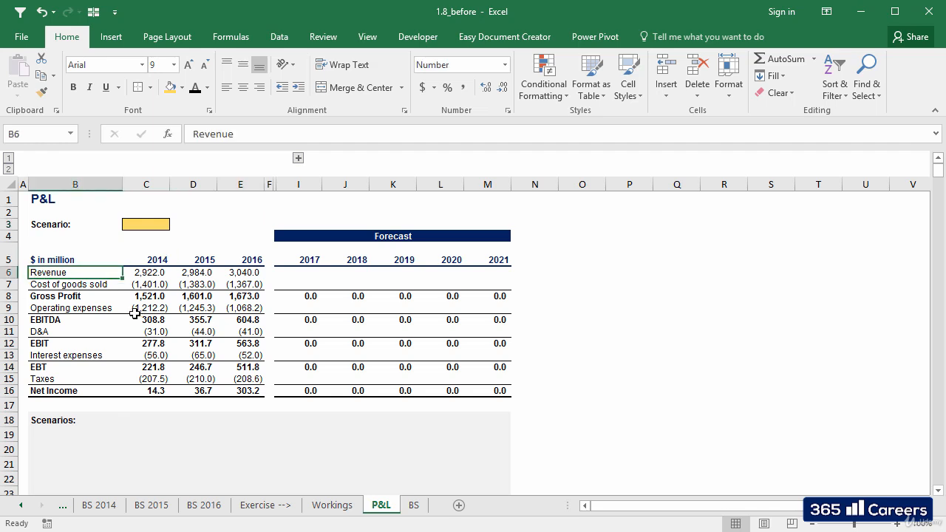
left_click(93, 287)
left_click(109, 309)
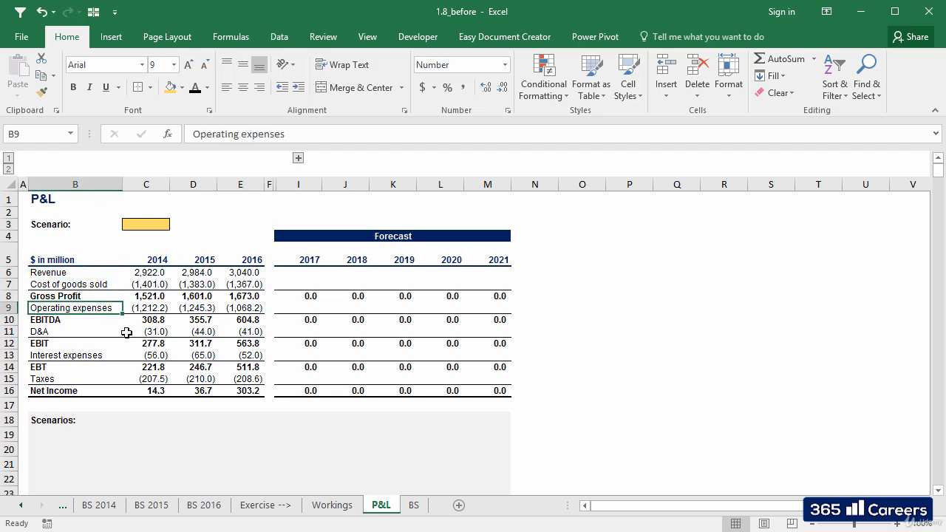
left_click(103, 332)
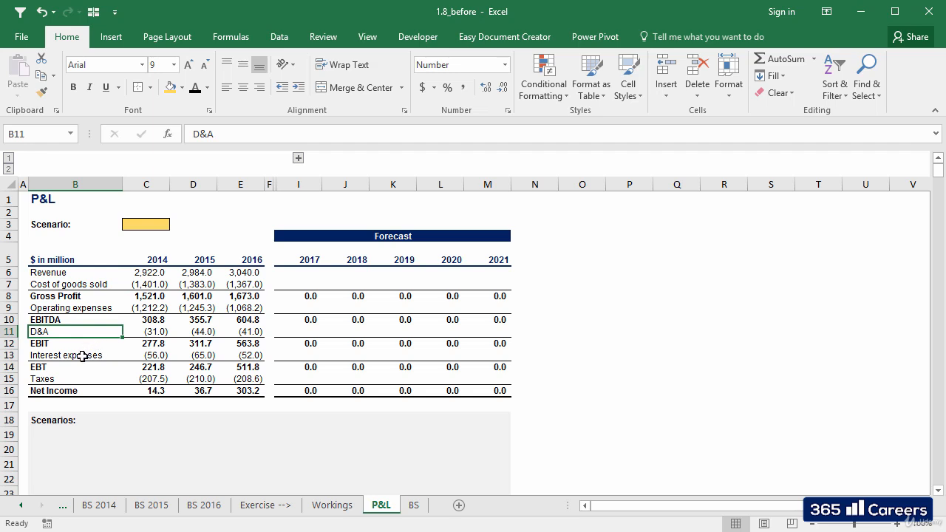
left_click(81, 355, "ctrl")
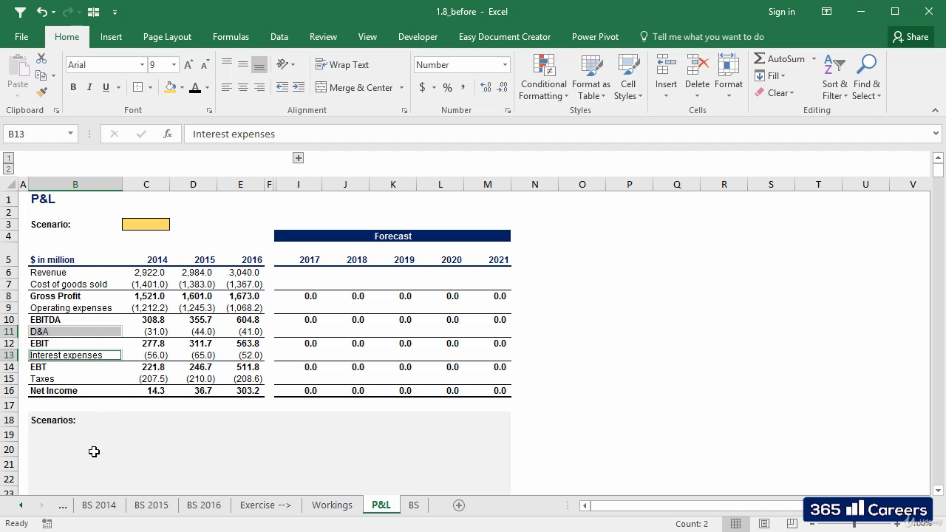
Enter the label "Revenue % growth" in cell B19, directly below the Scenarios heading
left_click(72, 430)
key("Down")
key("Down")
key("Down")
key("Down")
key("Down")
key("Down")
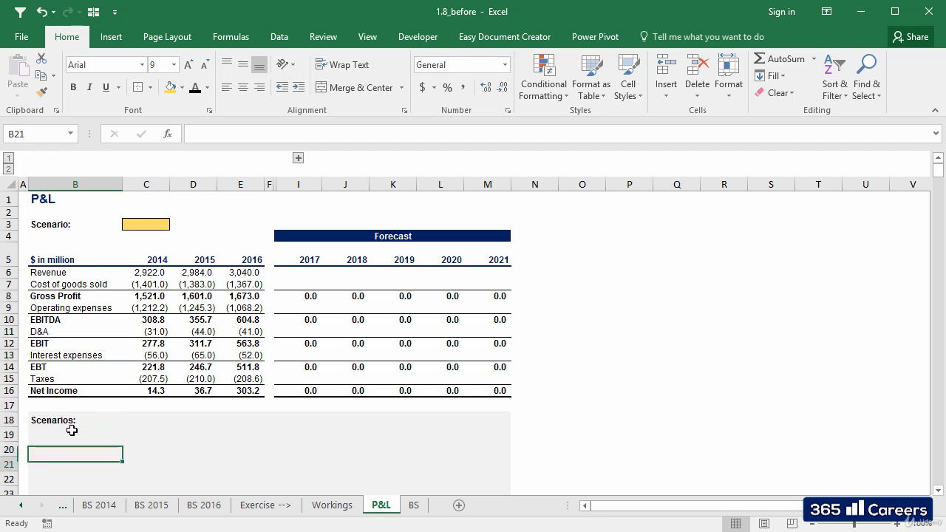
key("Up")
key("Up")
key("Up")
key("Up")
key("Up")
key("Up")
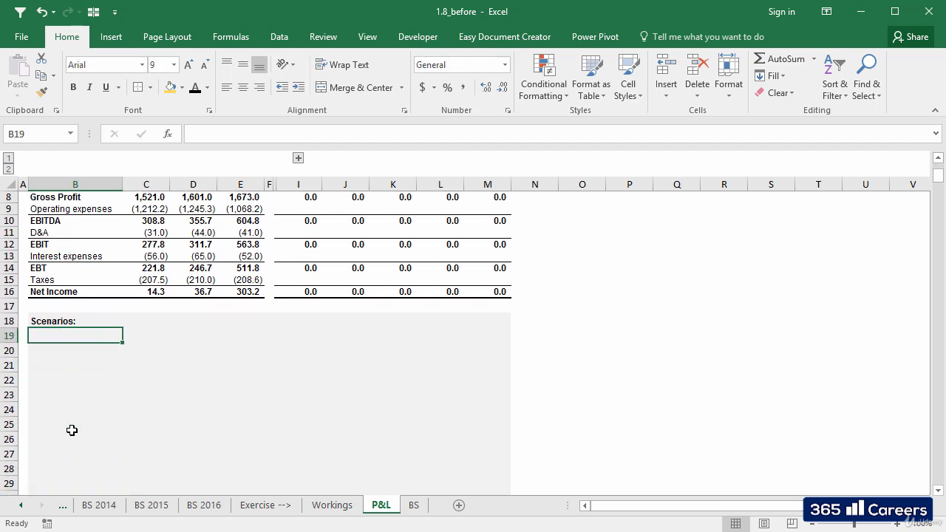
type("Revenue")
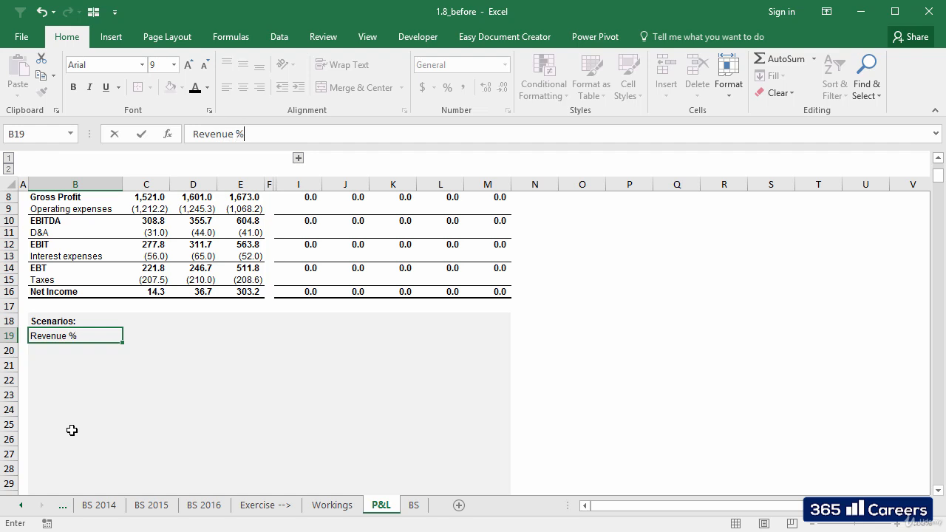
type(" % growht")
type("th")
key("Return")
Enter the scenario labels "Best case", "Base case" and "Worst case" in cells B20 to B22
type("Best case")
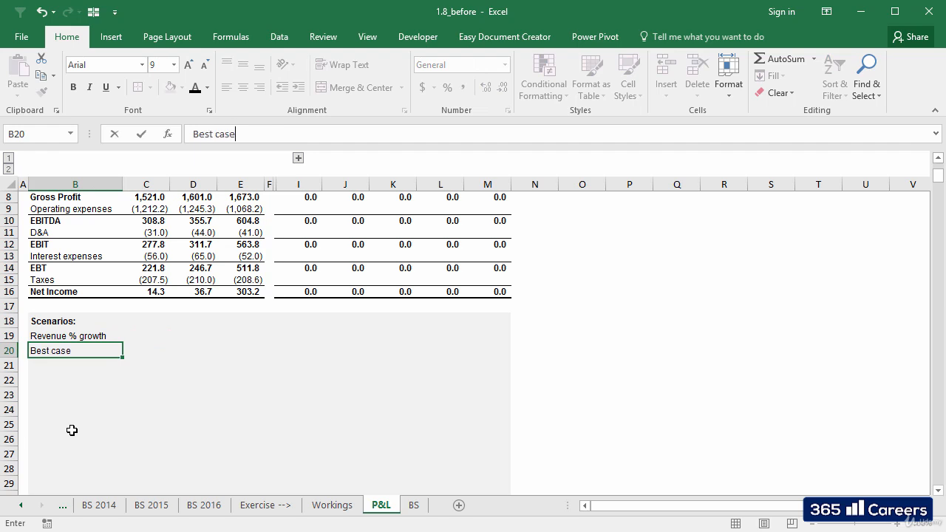
key("Return")
type("B")
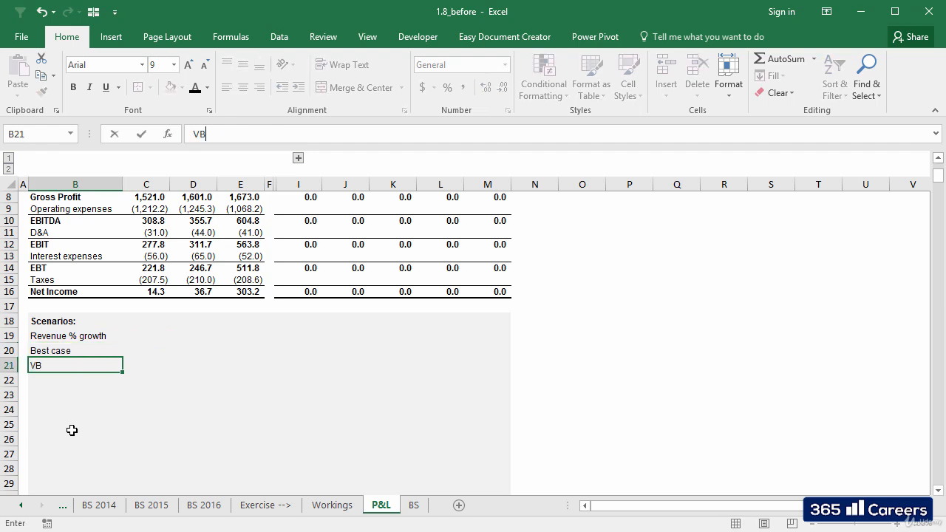
key("BackSpace")
type("Base case")
key("Return")
type("Worst ")
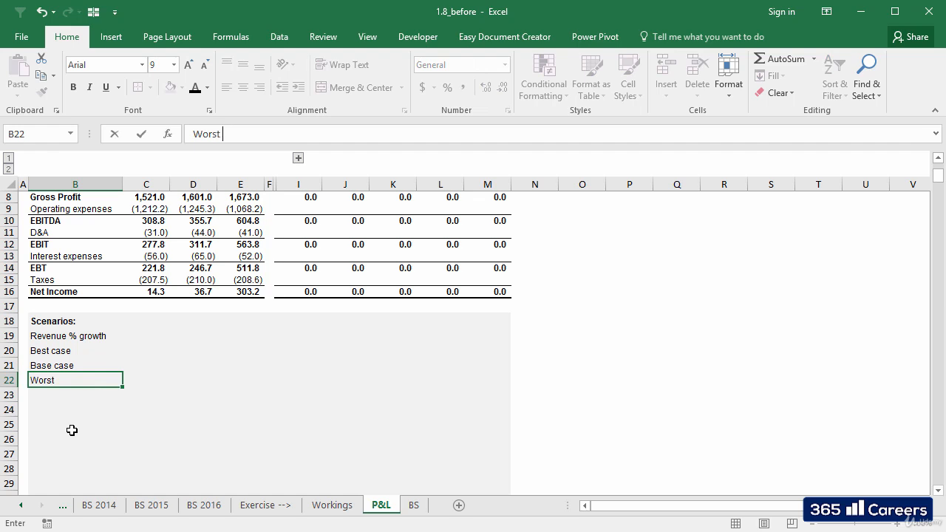
type("case")
key("Right")
key("Left")
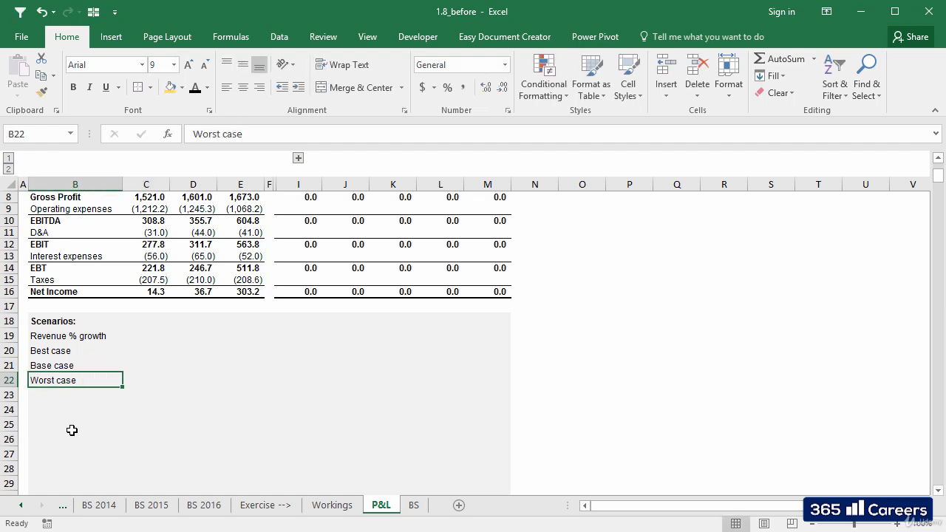
Enter the label "Cogs as % of Revenues" in cell B23 and copy that cell
key("Down")
type("Cogs")
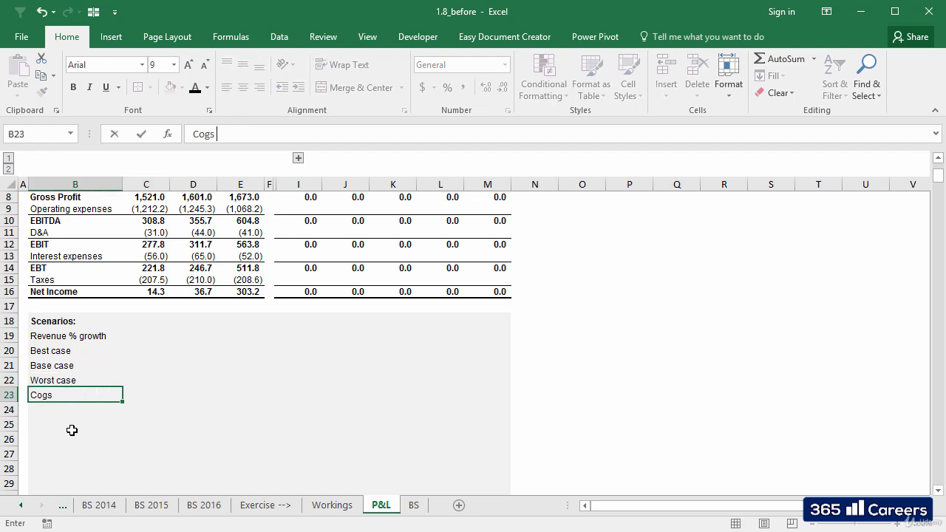
type(" as % of Revenues")
key("Right")
key("Left")
key("ctrl+c")
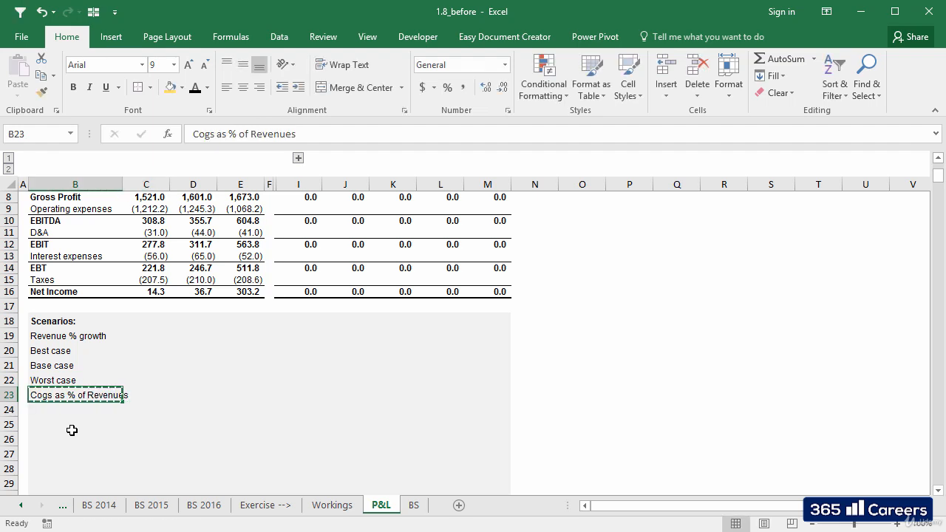
Paste the copied "Cogs as % of Revenues" label into cell B27
key("Down")
key("Down")
key("Down")
key("Down")
key("ctrl+v")
Copy the scenario labels in B20:B22 and paste them below both cost headings, into B24:B26 and B28:B30
key("Up")
key("Up")
key("Up")
key("Up")
key("Up")
key("Up")
key("Up")
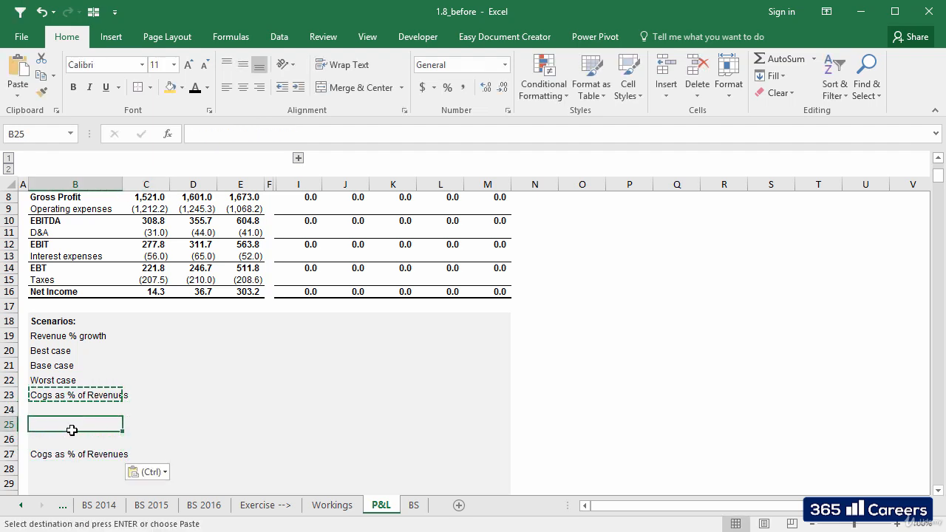
key("shift+Down")
key("shift+Down")
key("ctrl+c")
key("Down")
key("Down")
key("Down")
key("Down")
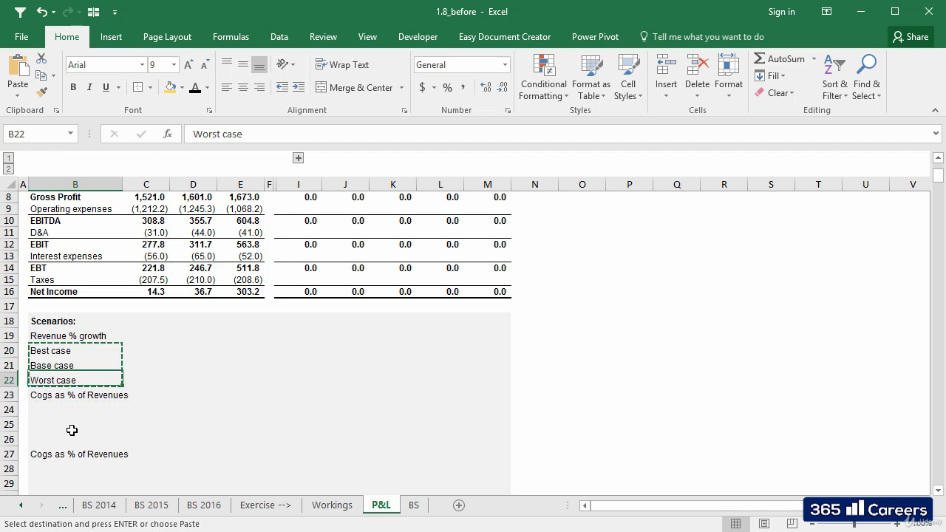
key("ctrl+v")
key("Down")
key("ctrl+v")
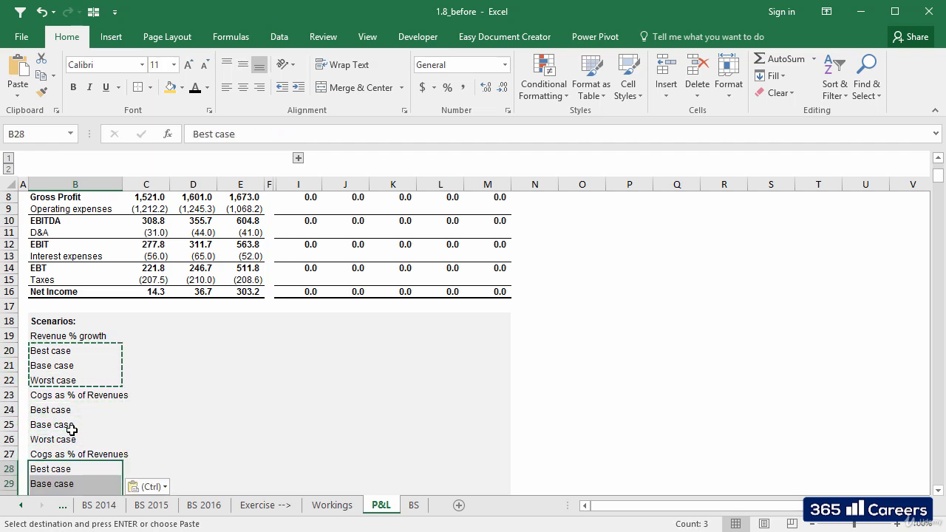
Change the label in cell B27 to "Opex as % of Revenues"
key("Up")
key("F2")
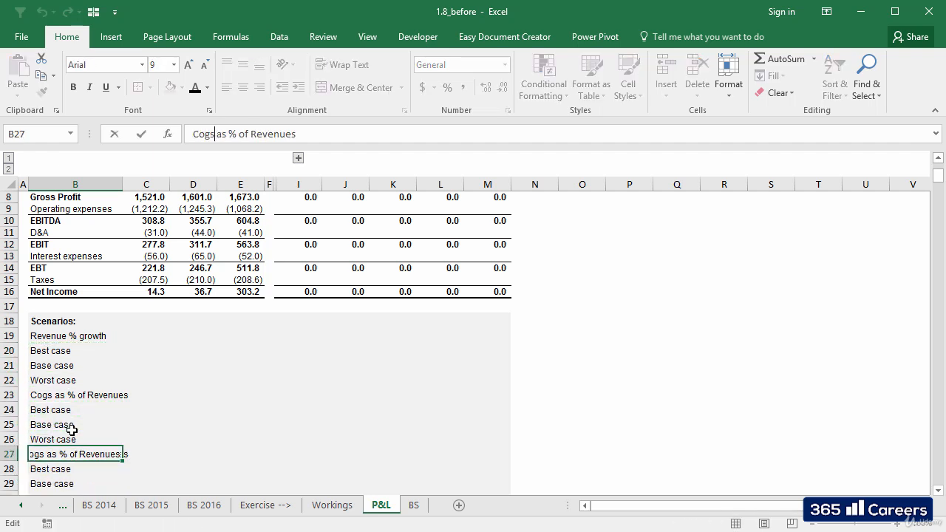
key("shift+Home")
type("Opex")
key("ctrl+Return")
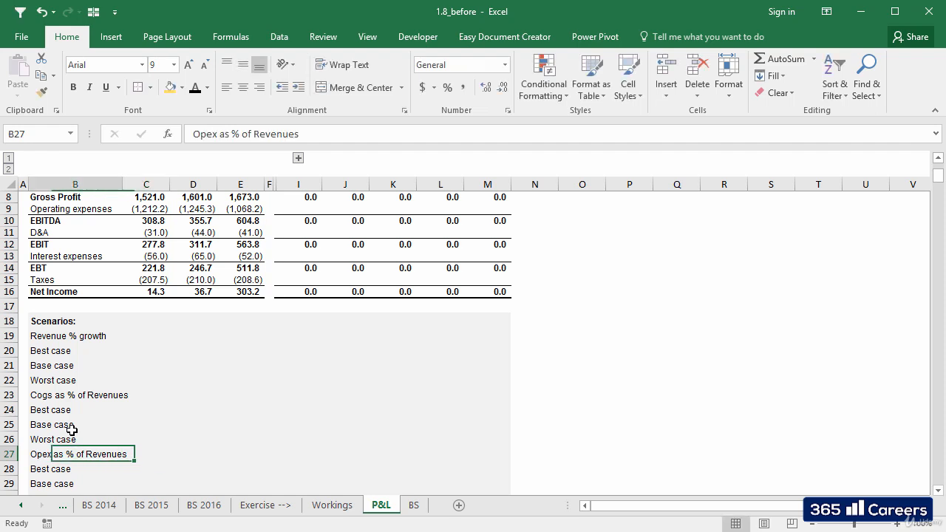
key("Left")
Add List data validation to scenario cell C3 with B20:B22 as the source, and open its drop-down list
key("ctrl+Home")
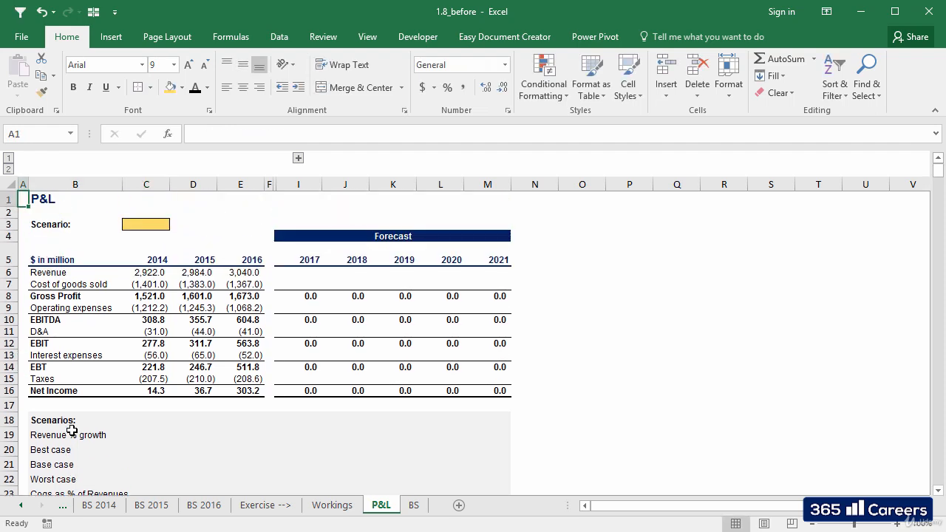
key("Right")
key("Down")
key("Right")
key("Down")
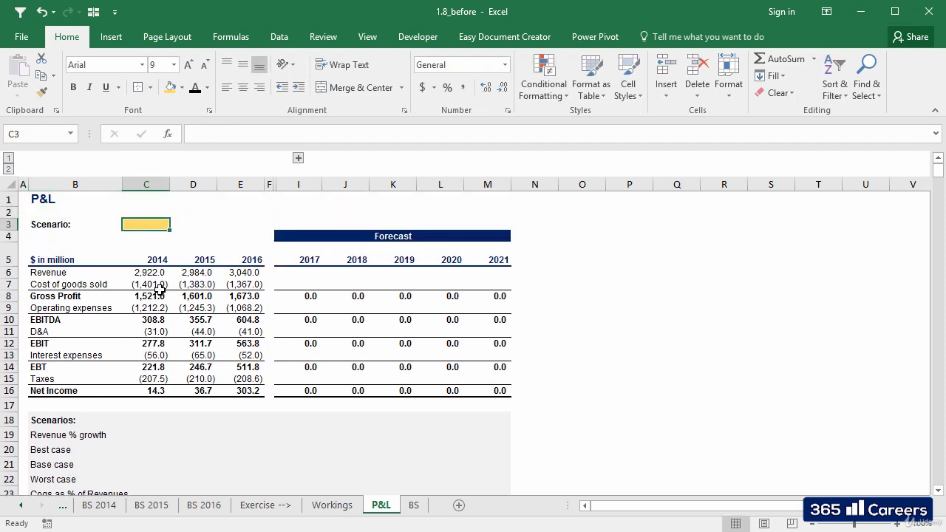
left_click(281, 41)
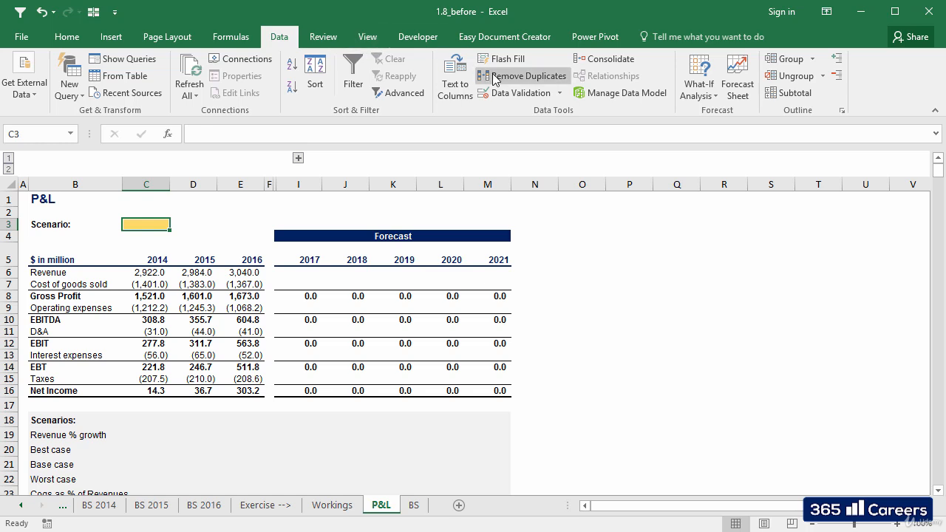
left_click(501, 94)
left_click(456, 316)
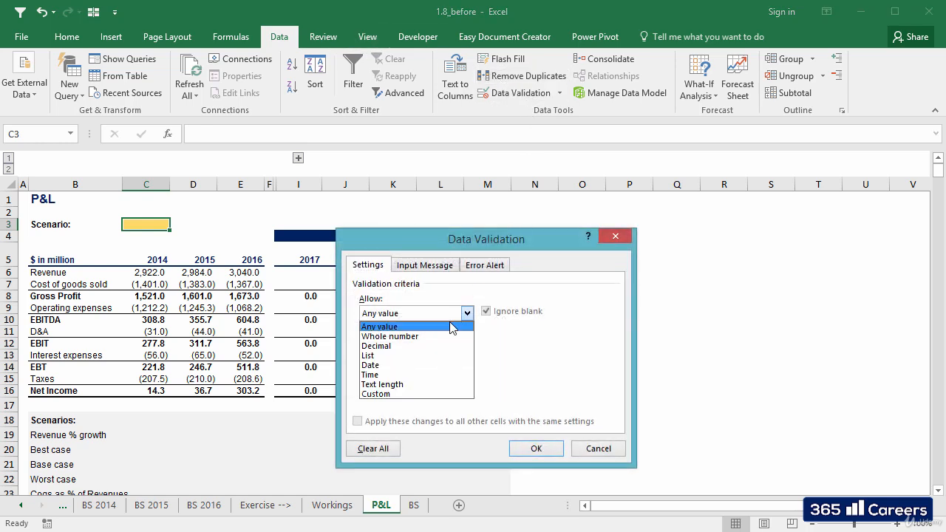
left_click(443, 355)
left_click(553, 373)
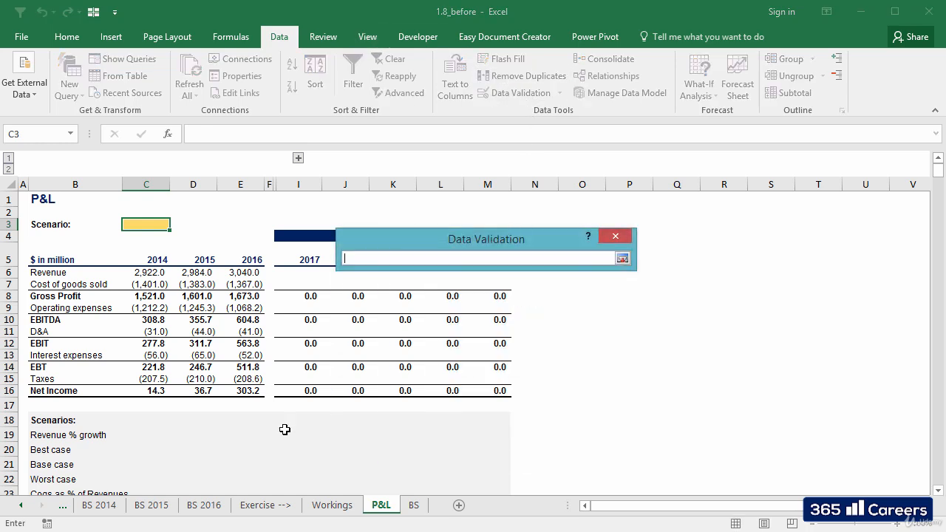
left_click(93, 449)
left_click_drag(90, 460, 86, 471)
key("Return")
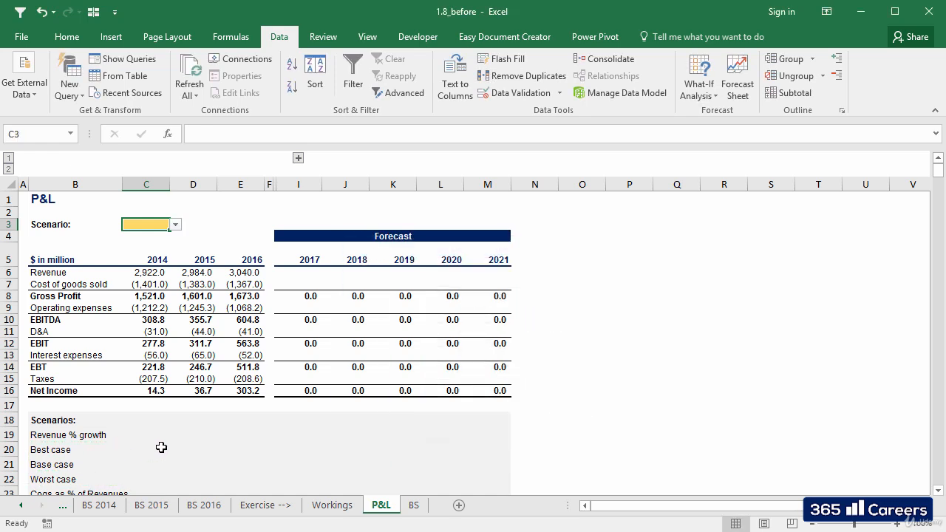
left_click(175, 225)
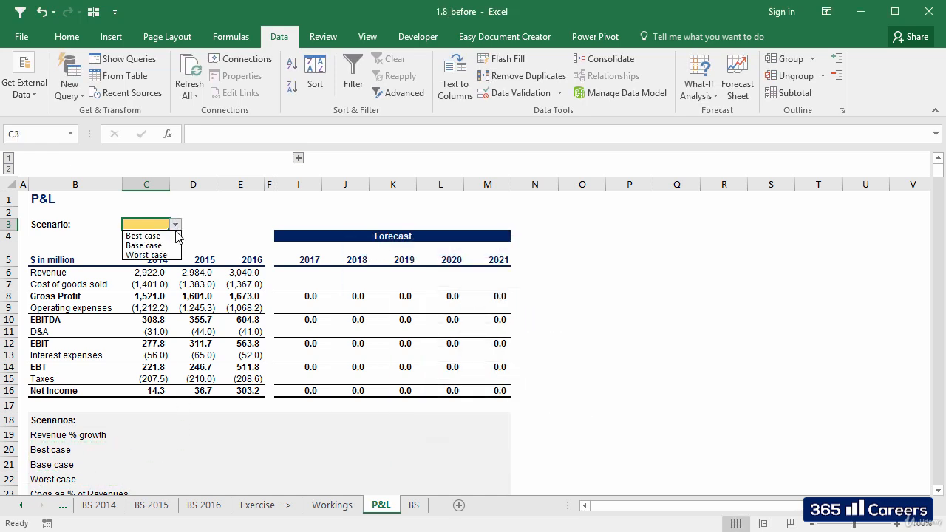